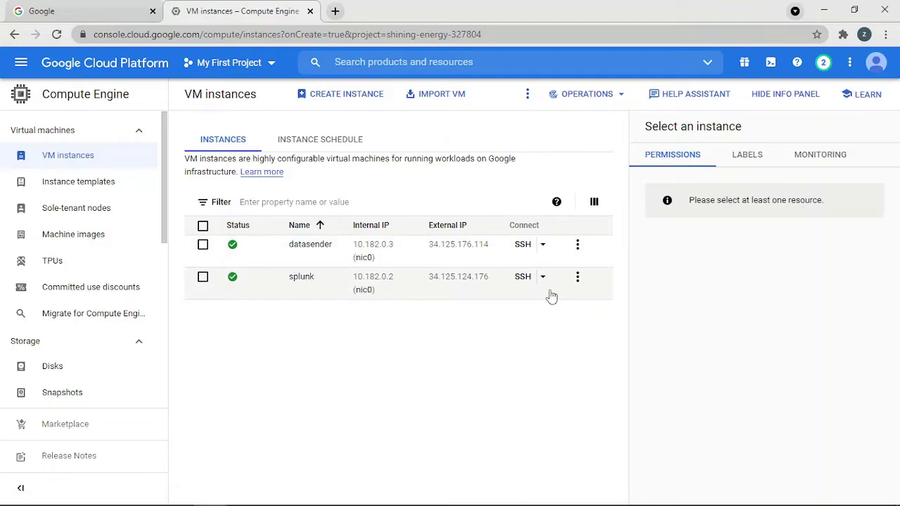
- Launch SSH sessions to the splunk VM (kept minimized) and the datasender VM
{"action": "left_click", "coordinate": [522, 277]}
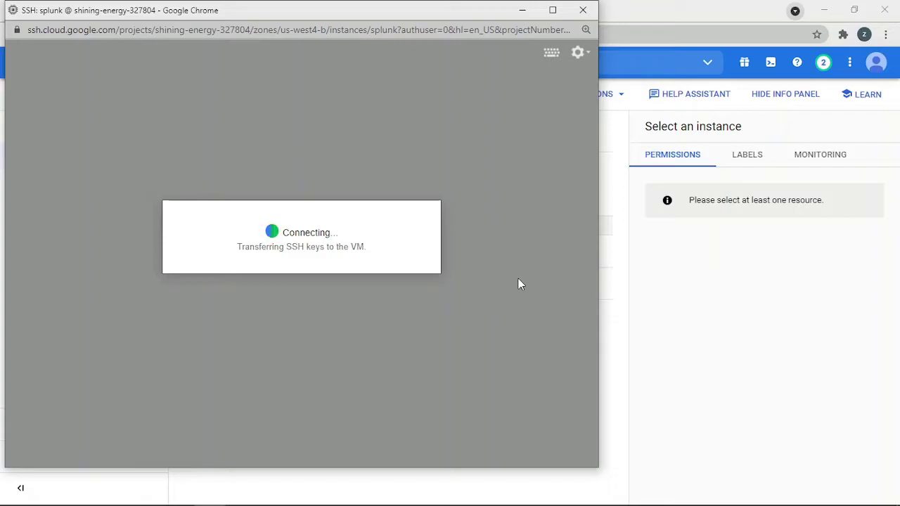
{"action": "left_click", "coordinate": [522, 11]}
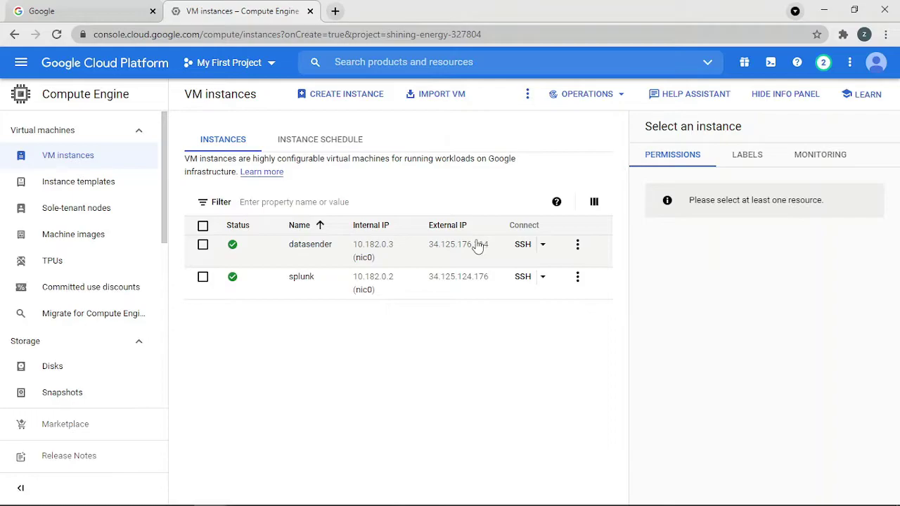
{"action": "mouse_move", "coordinate": [307, 495]}
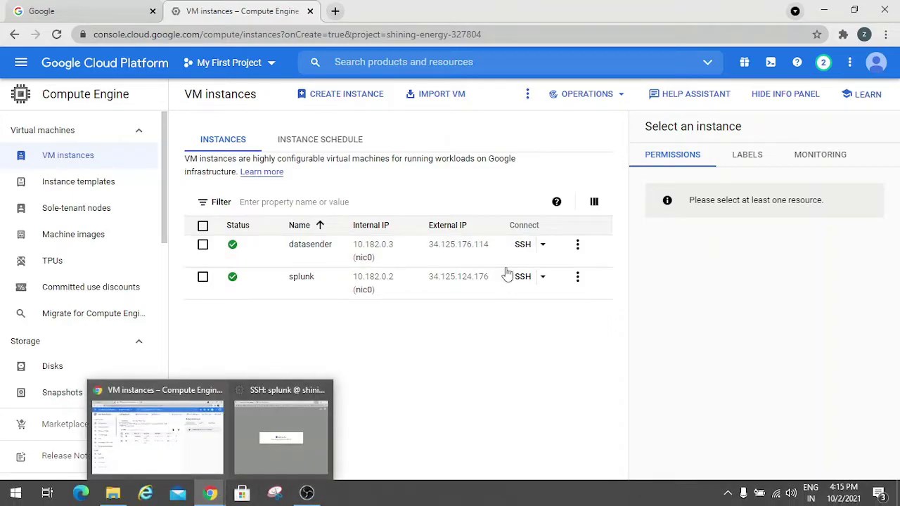
{"action": "left_click", "coordinate": [520, 244]}
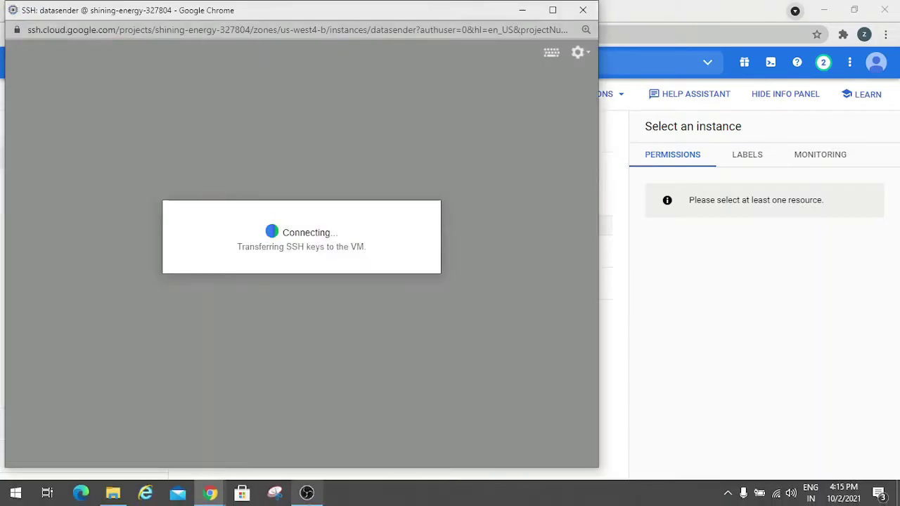
{"action": "mouse_move", "coordinate": [214, 493]}
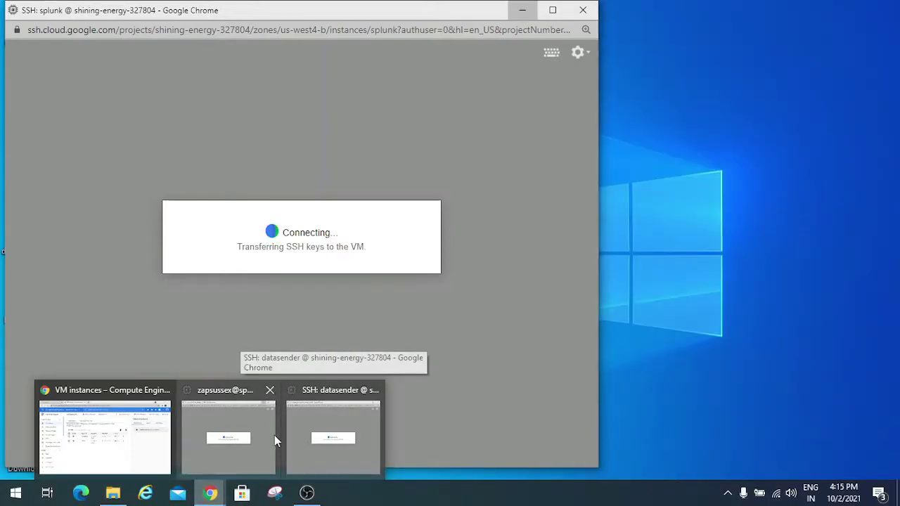
- On the splunk VM, run cd /opt/splunk/bin and sudo ./splunk start, then minimize the terminal
{"action": "left_click", "coordinate": [270, 434]}
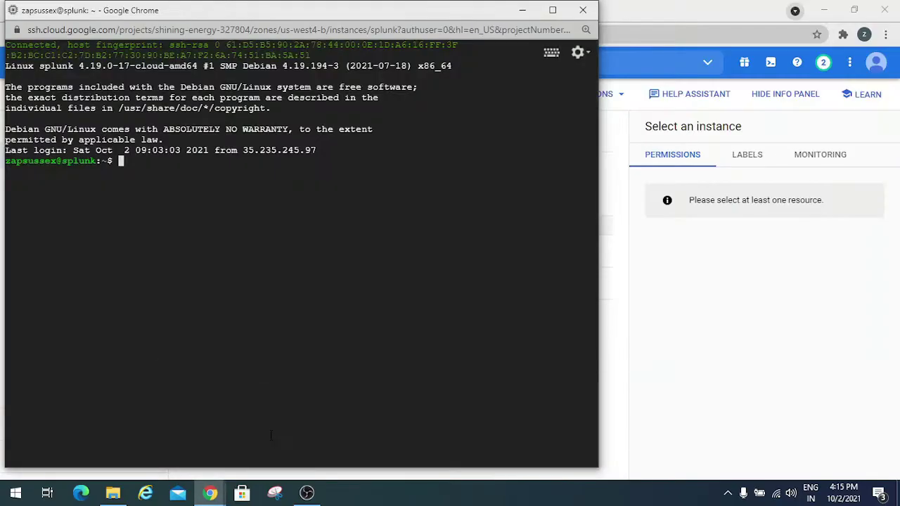
{"action": "type", "text": "cd "}
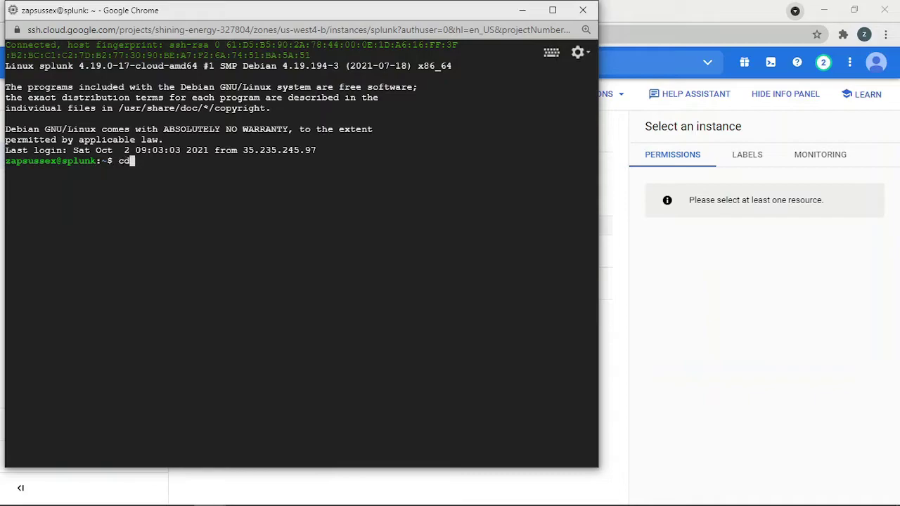
{"action": "type", "text": "/opt/splunk/"}
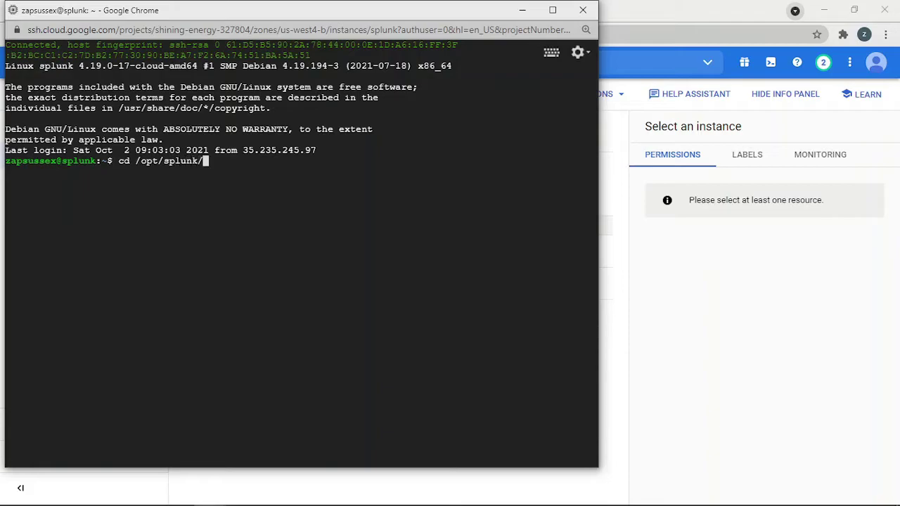
{"action": "type", "text": "bin"}
{"action": "key", "text": "Return"}
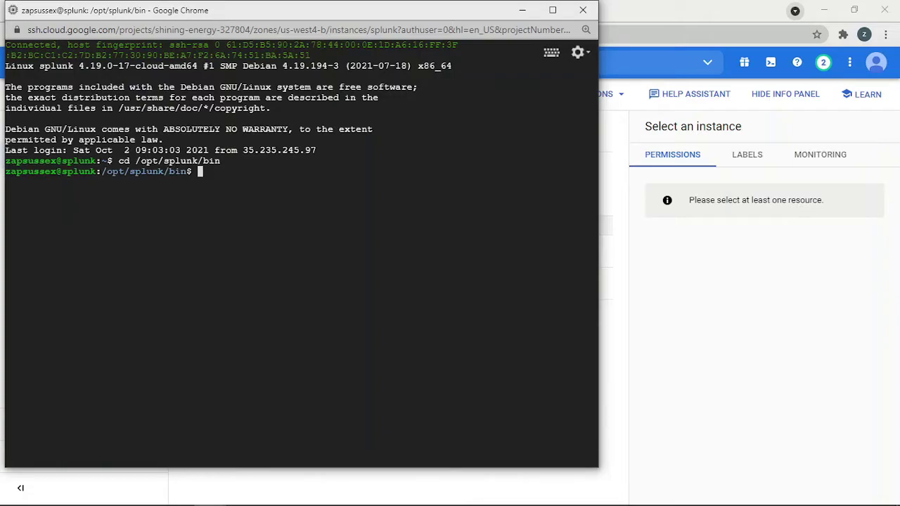
{"action": "type", "text": "sudo ./splunk start"}
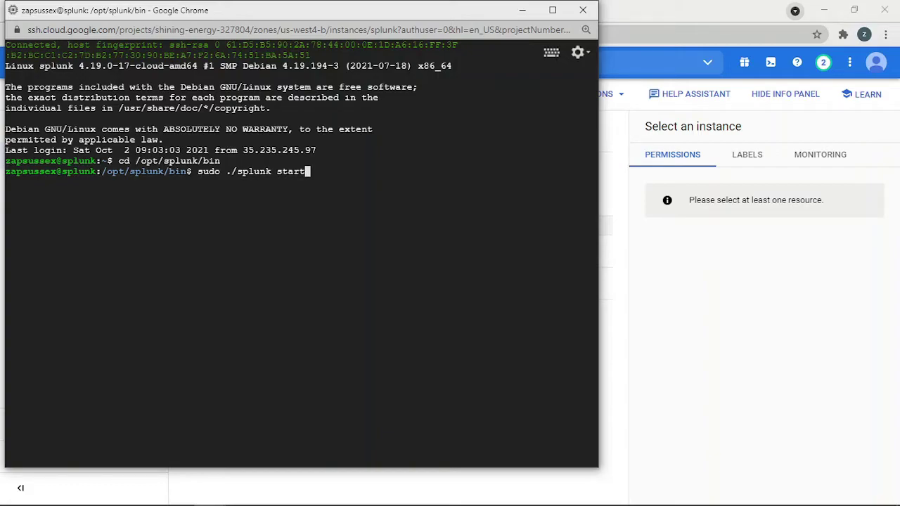
{"action": "key", "text": "Return"}
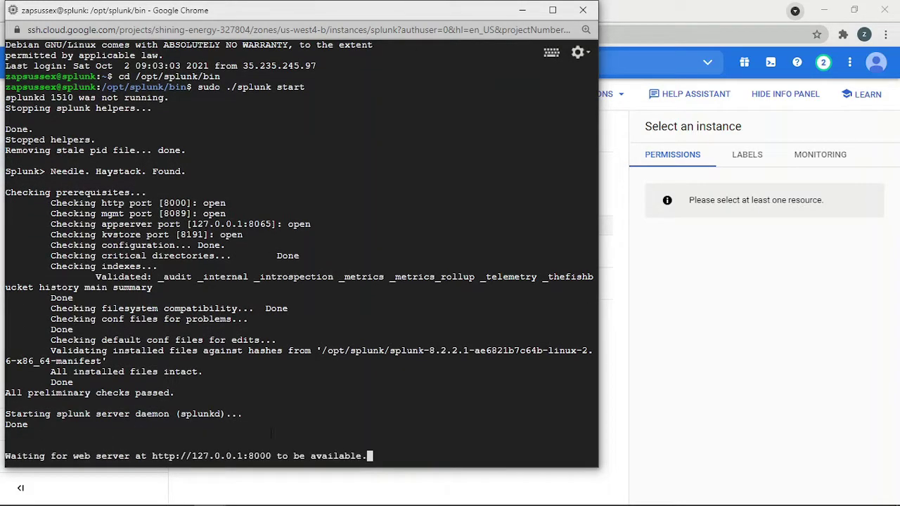
{"action": "left_click", "coordinate": [523, 11]}
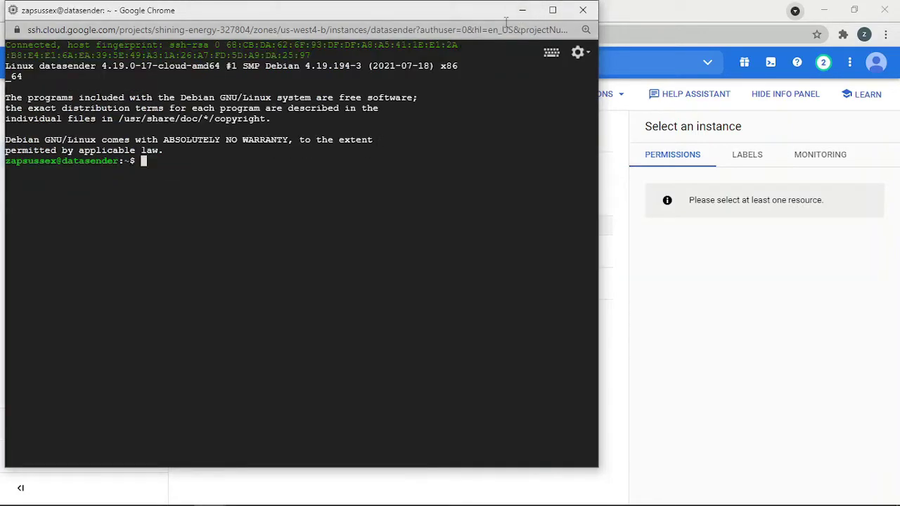
- Hide the datasender terminal and open the datasender instance's details
{"action": "left_click", "coordinate": [522, 10]}
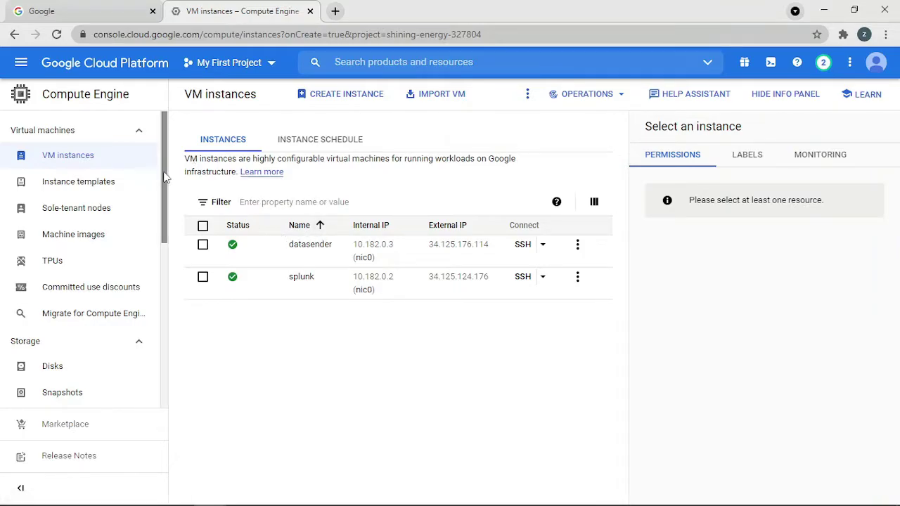
{"action": "left_click_drag", "start_coordinate": [164, 177], "coordinate": [169, 258]}
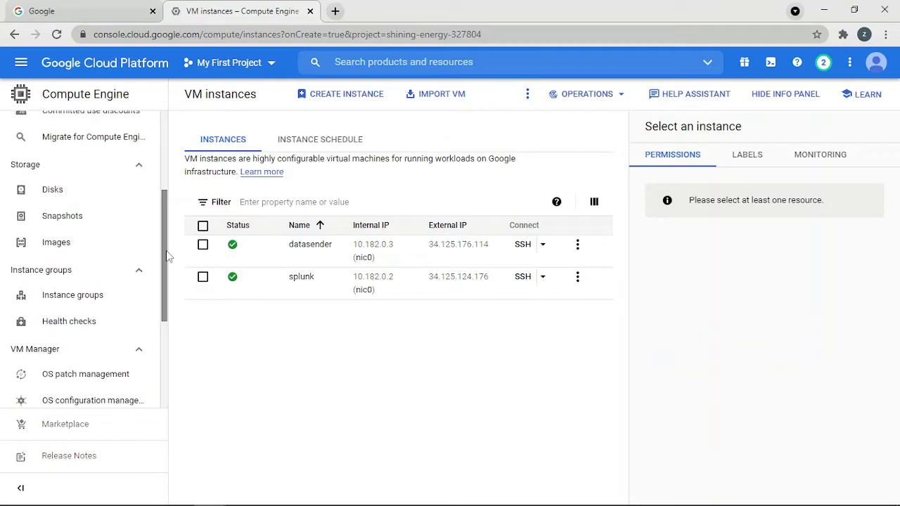
{"action": "left_click", "coordinate": [302, 246]}
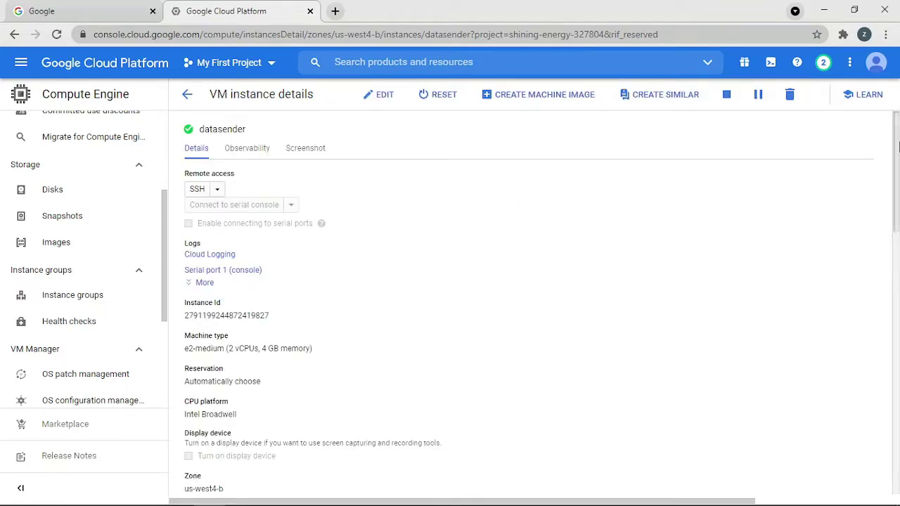
{"action": "scroll", "coordinate": [897, 145], "scroll_direction": "down", "scroll_amount": 5}
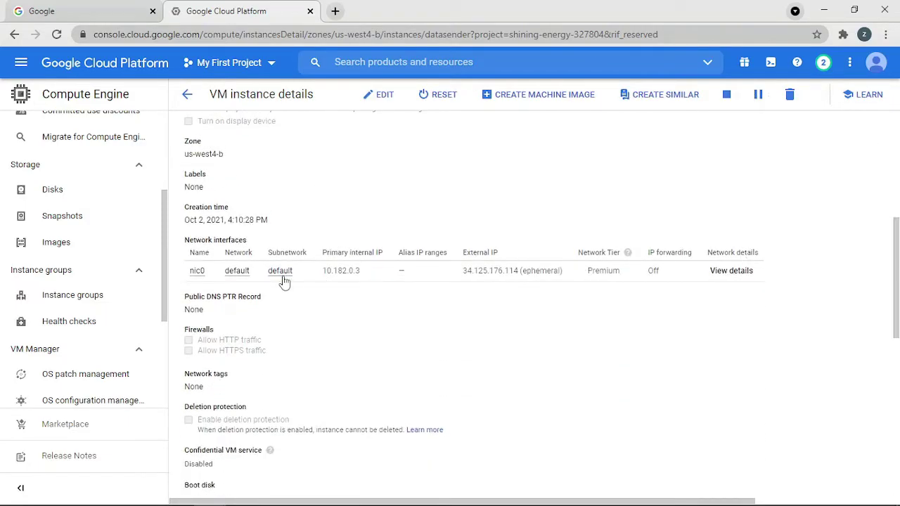
- Open the default network from the instance, then go up to the VPC networks list
{"action": "left_click", "coordinate": [232, 275]}
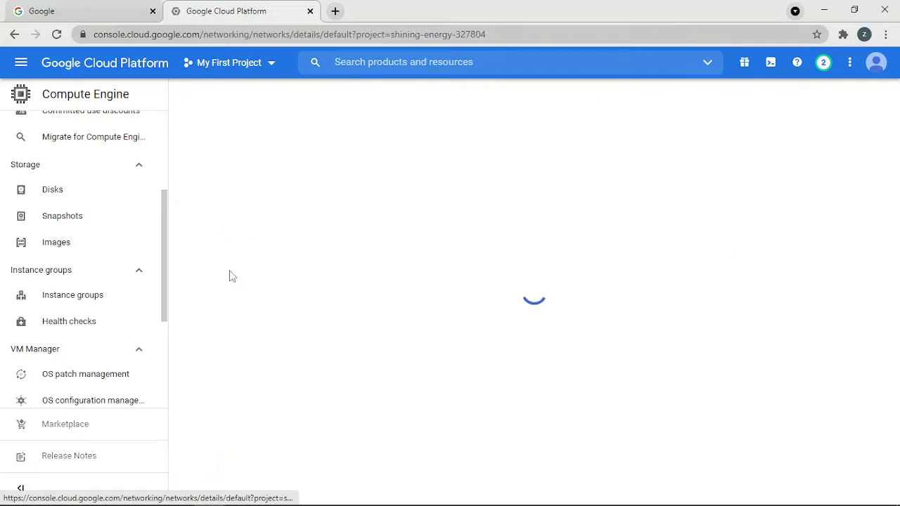
{"action": "left_click", "coordinate": [21, 63]}
{"action": "left_click", "coordinate": [174, 126]}
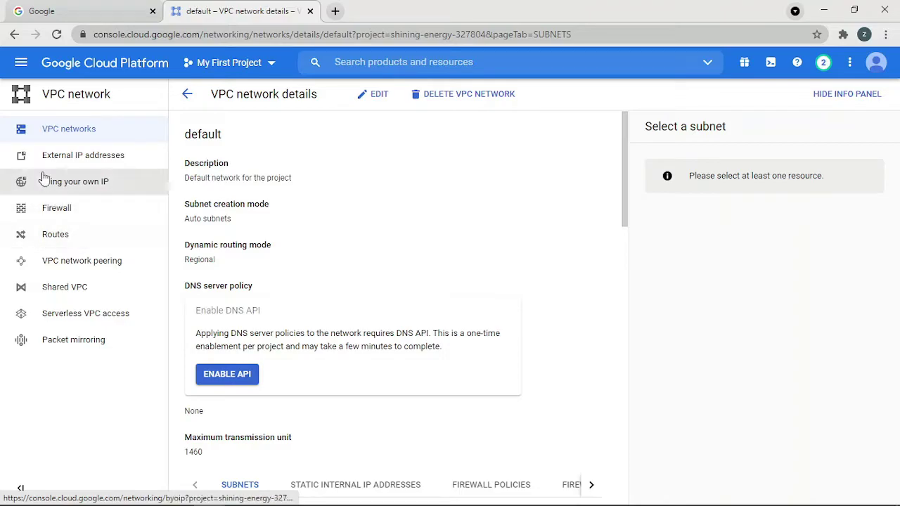
{"action": "left_click", "coordinate": [22, 63]}
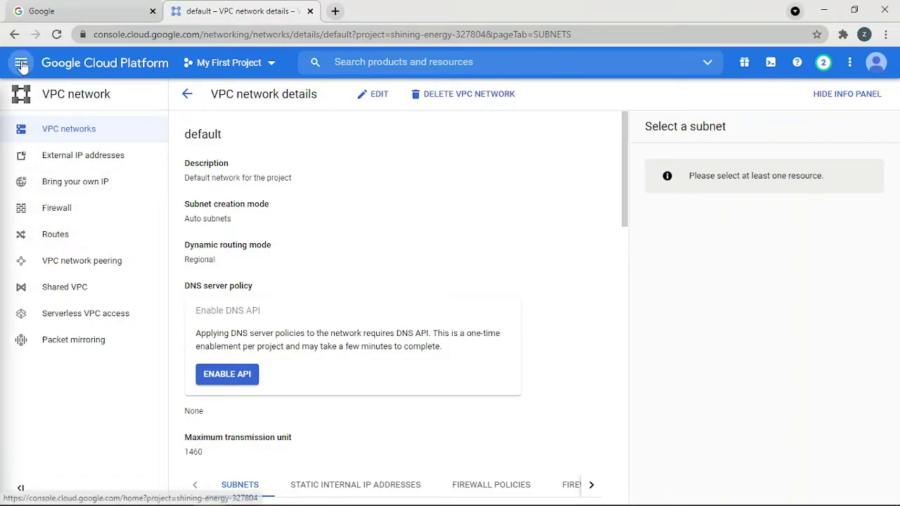
{"action": "left_click", "coordinate": [187, 94]}
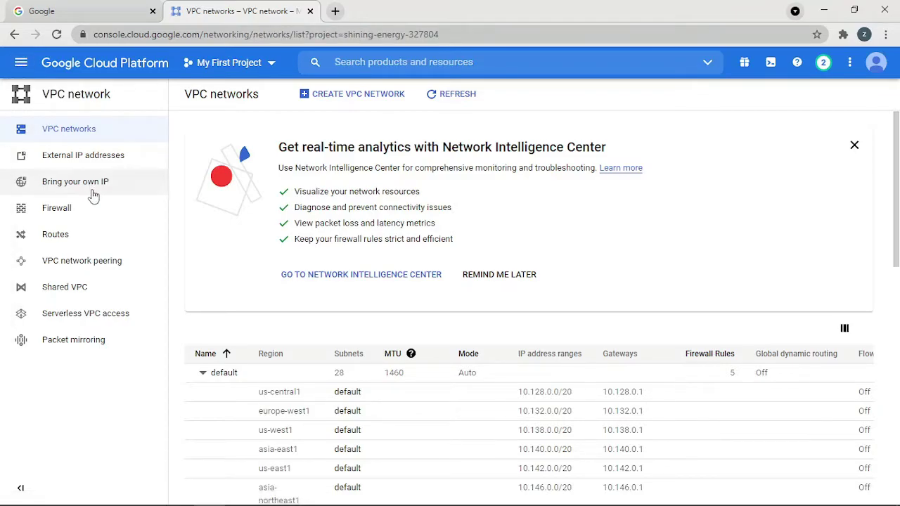
- From Firewall rules, start a new rule named tcp514
{"action": "left_click", "coordinate": [69, 211]}
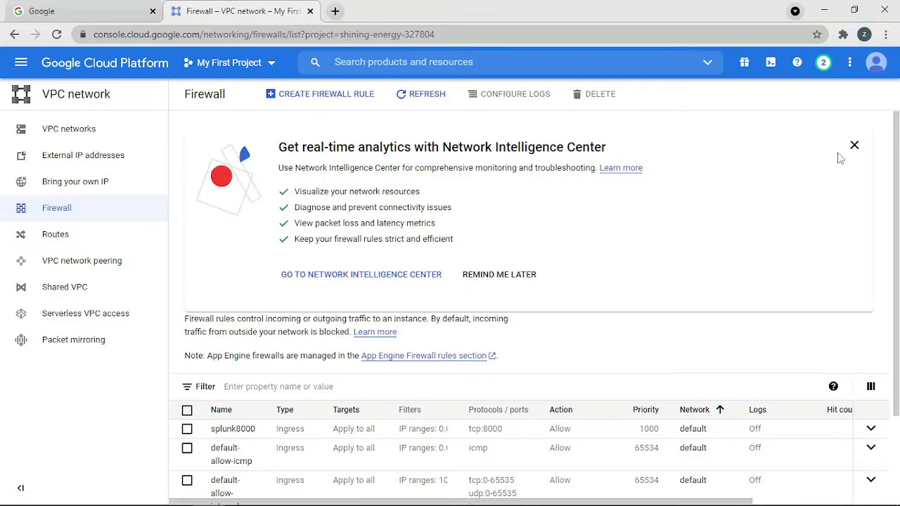
{"action": "left_click", "coordinate": [342, 95]}
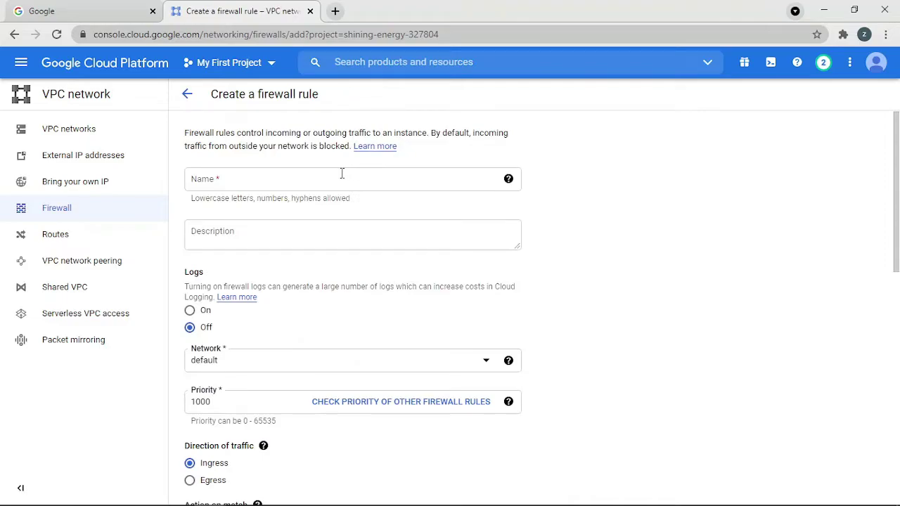
{"action": "left_click", "coordinate": [324, 180]}
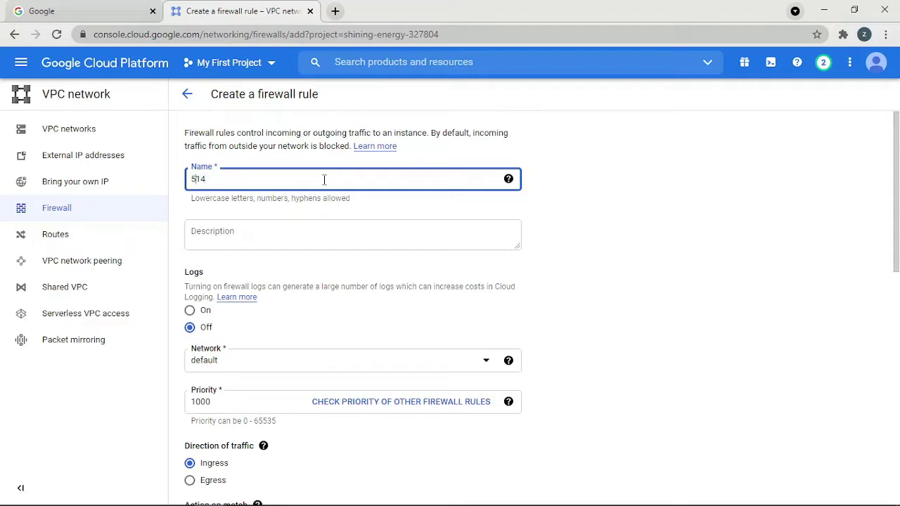
{"action": "type", "text": "514"}
{"action": "key", "text": "Home"}
{"action": "type", "text": "tcp"}
- Target all instances, allow source 0.0.0.0/0 on TCP port 514, and create the rule
{"action": "scroll", "coordinate": [378, 301], "scroll_direction": "down", "scroll_amount": 3}
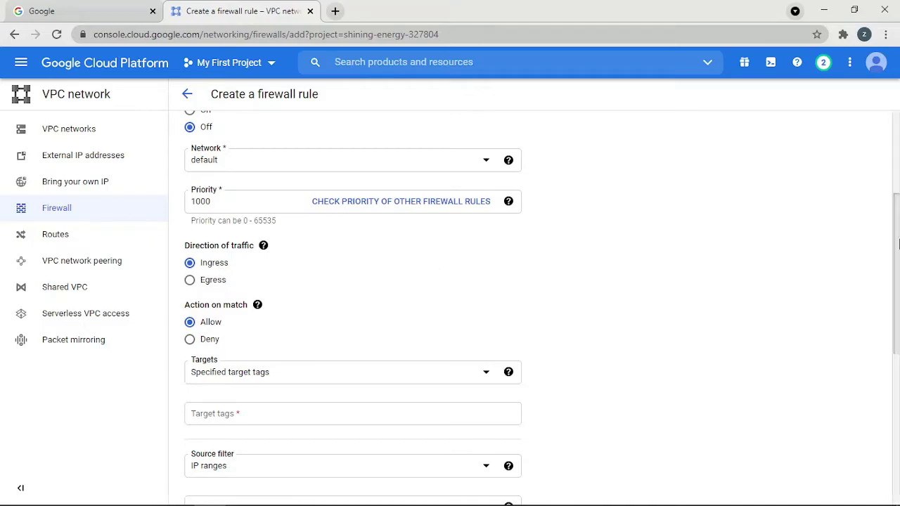
{"action": "scroll", "coordinate": [898, 272], "scroll_direction": "down", "scroll_amount": 1}
{"action": "scroll", "coordinate": [898, 273], "scroll_direction": "down", "scroll_amount": 1}
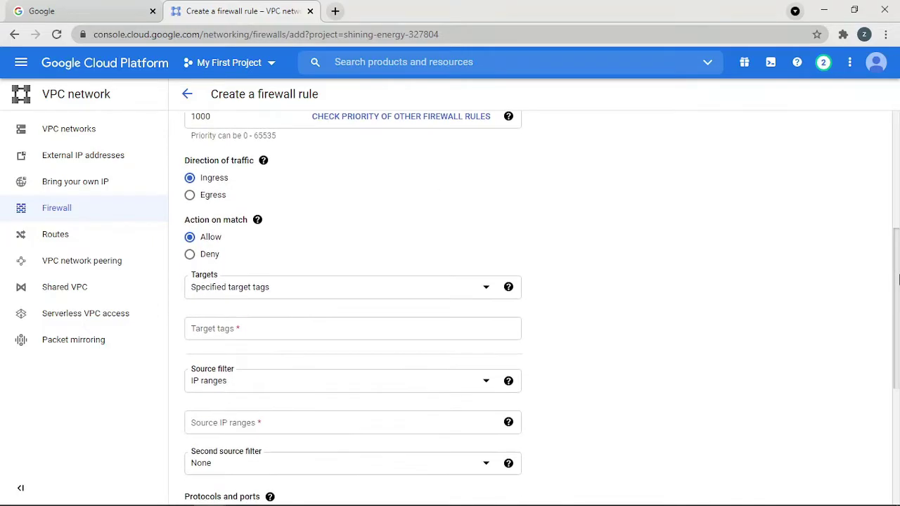
{"action": "left_click", "coordinate": [325, 295]}
{"action": "left_click", "coordinate": [288, 299]}
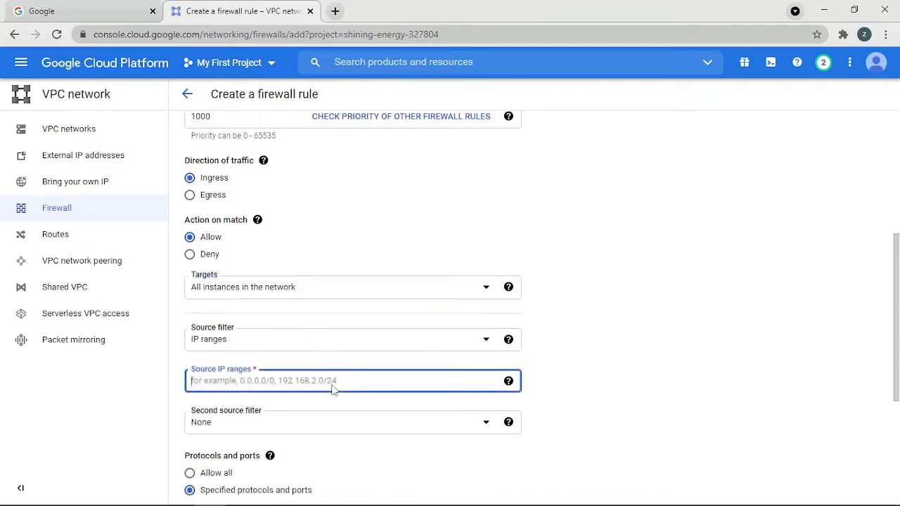
{"action": "type", "text": "0.0.0.0/0"}
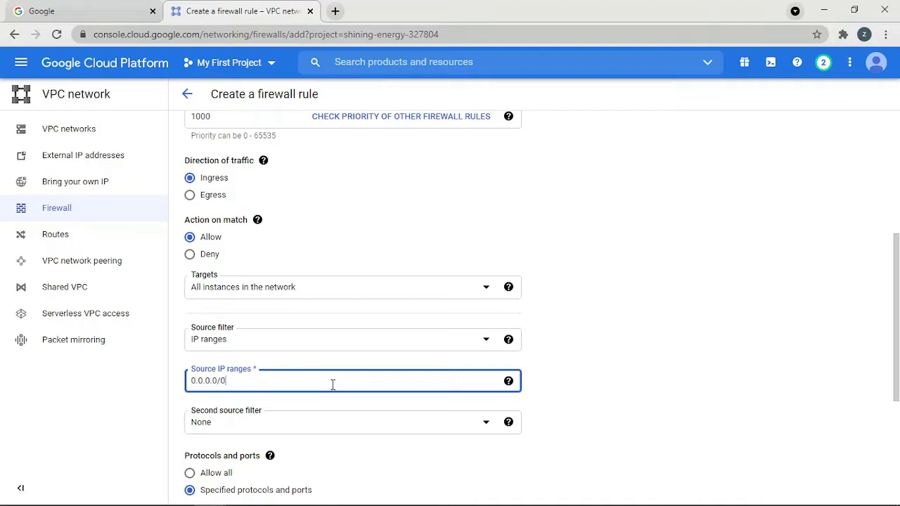
{"action": "left_click_drag", "start_coordinate": [896, 253], "coordinate": [896, 354]}
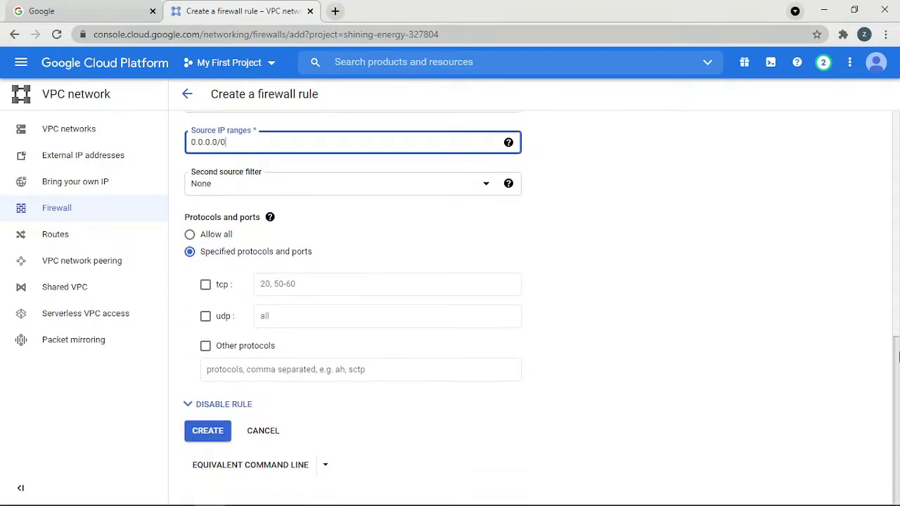
{"action": "left_click", "coordinate": [206, 285]}
{"action": "left_click", "coordinate": [311, 283]}
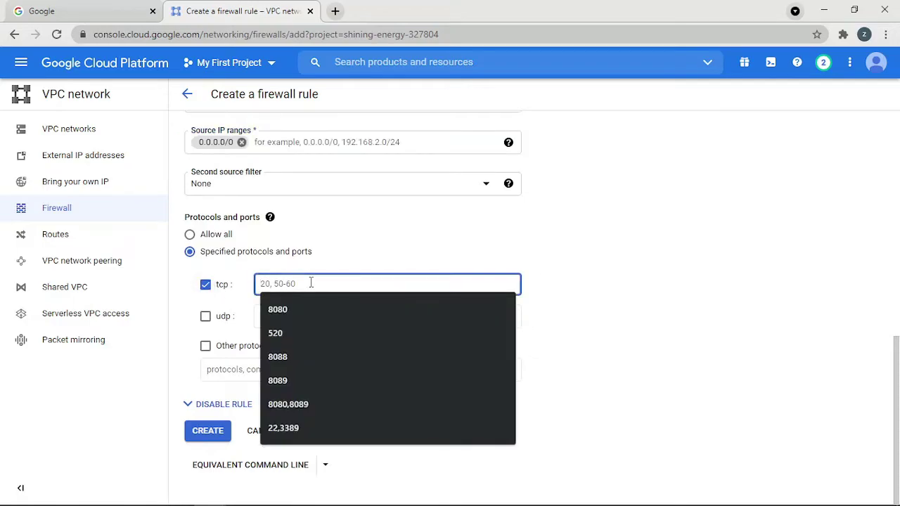
{"action": "type", "text": "514"}
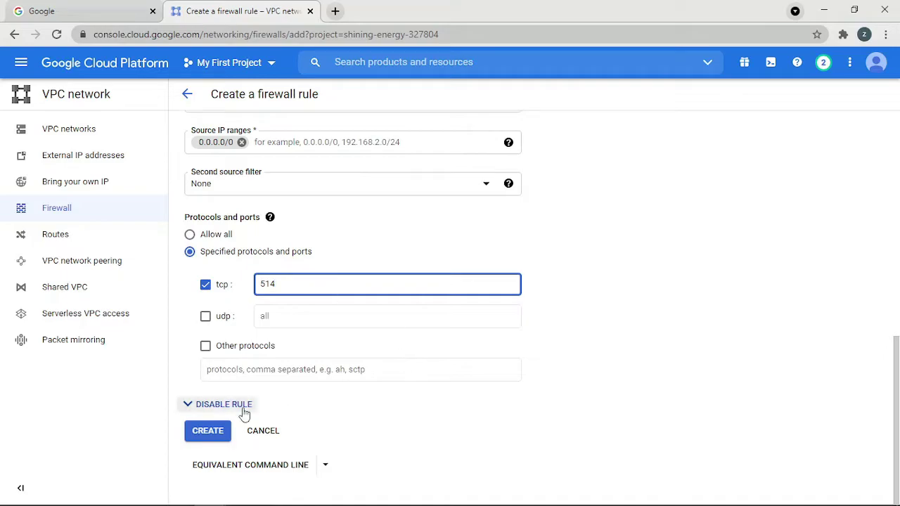
{"action": "left_click_drag", "start_coordinate": [896, 362], "coordinate": [898, 388]}
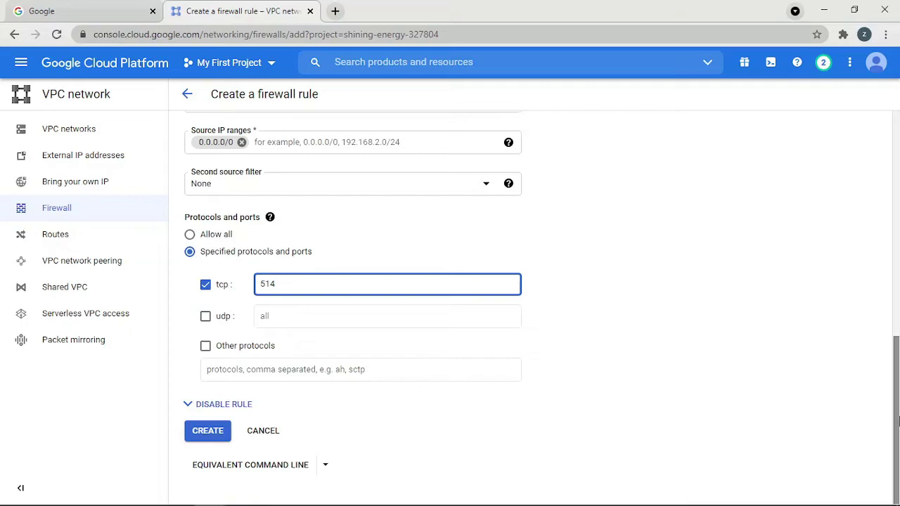
{"action": "left_click", "coordinate": [212, 432]}
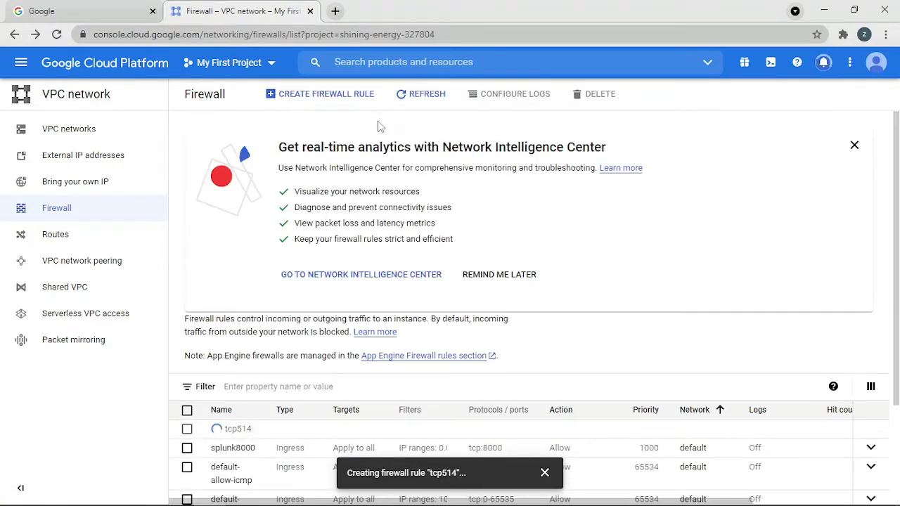
- Start another firewall rule and name it tcp514eg
{"action": "left_click", "coordinate": [313, 95]}
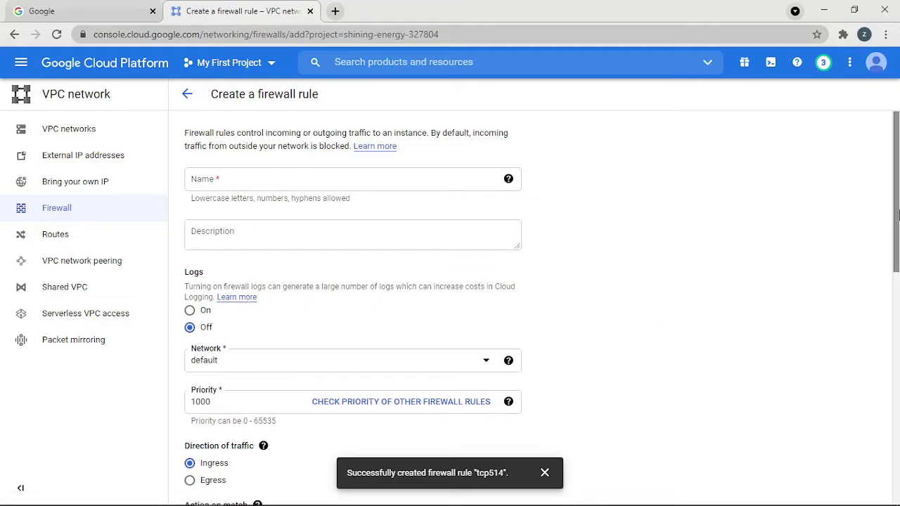
{"action": "mouse_move", "coordinate": [898, 212]}
{"action": "left_mouse_down"}
{"action": "mouse_move", "coordinate": [898, 327]}
{"action": "mouse_move", "coordinate": [898, 210]}
{"action": "left_mouse_up"}
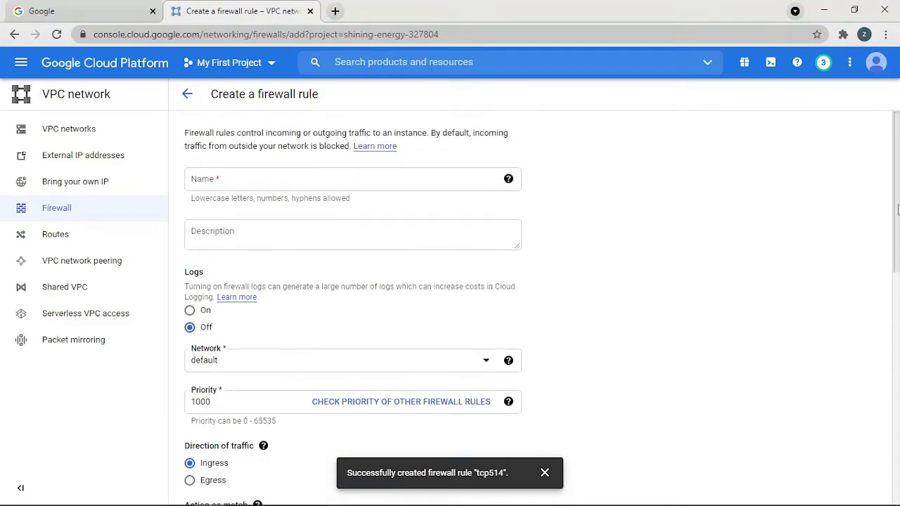
{"action": "left_click", "coordinate": [275, 177]}
{"action": "type", "text": "tc"}
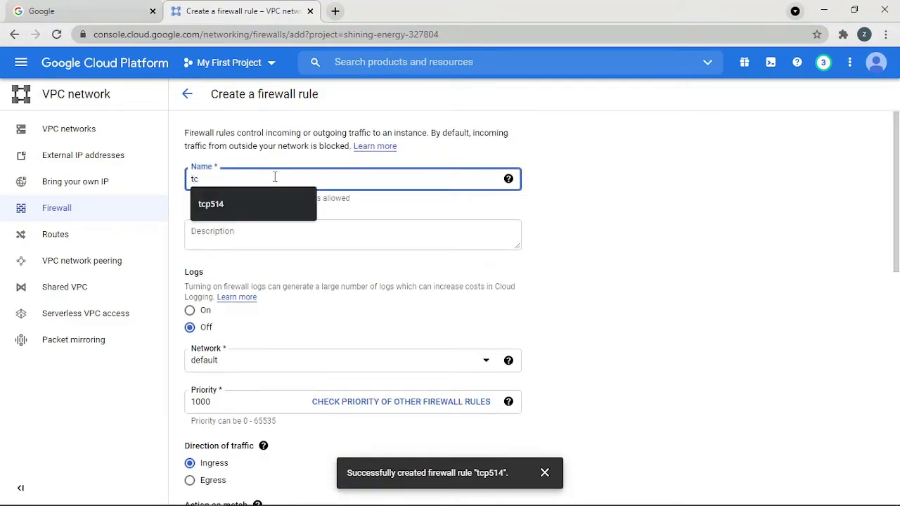
{"action": "key", "text": "Down"}
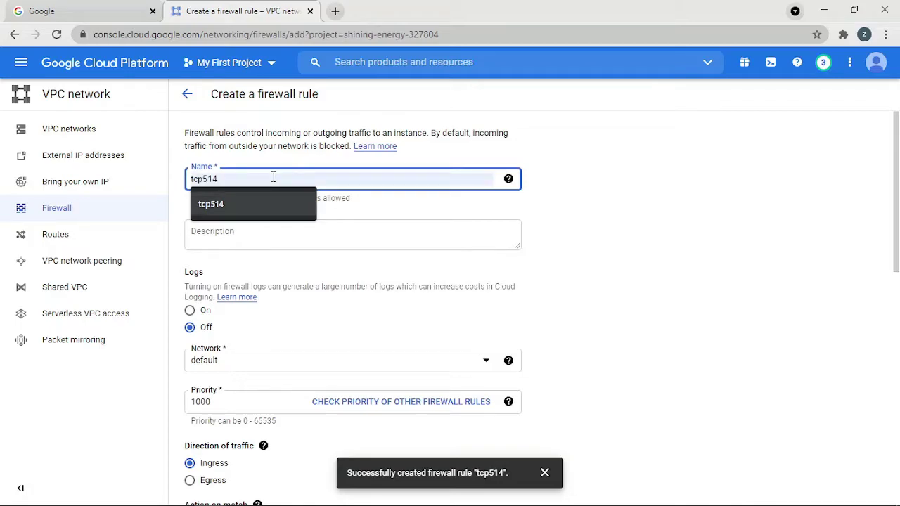
{"action": "key", "text": "BackSpace"}
{"action": "key", "text": "BackSpace"}
{"action": "type", "text": "e"}
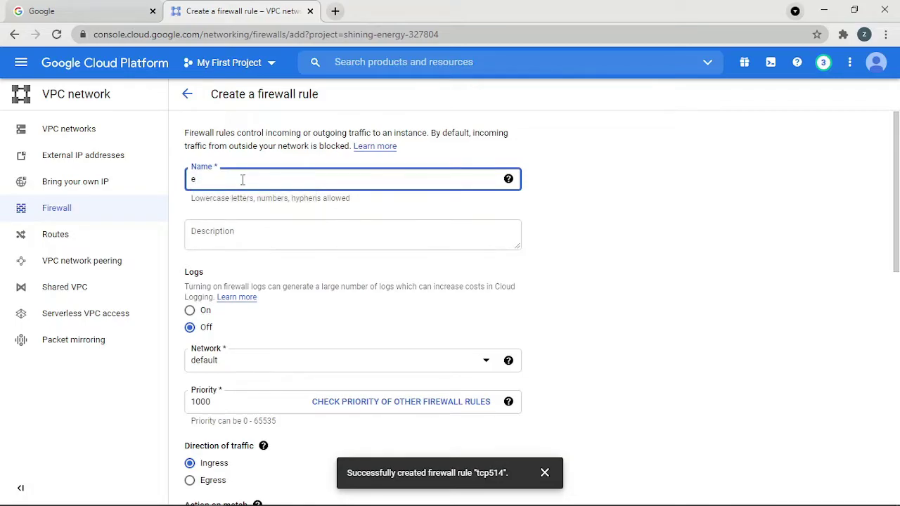
{"action": "type", "text": "tcp514"}
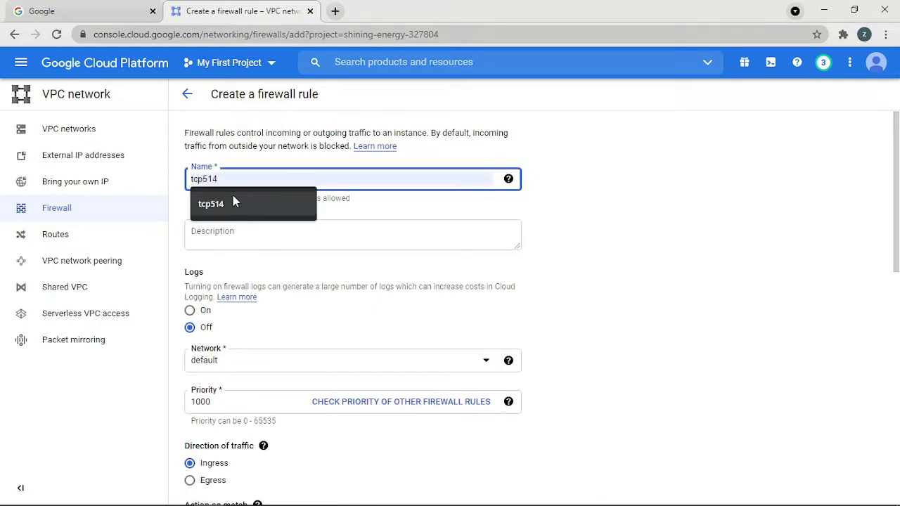
{"action": "left_click", "coordinate": [233, 199]}
{"action": "type", "text": "eg"}
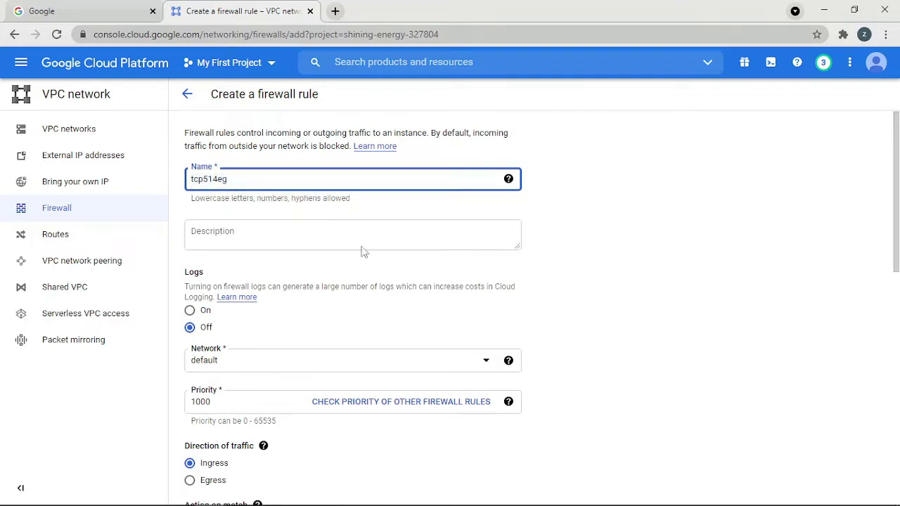
- Make it an egress rule for all instances to 0.0.0.0/0 on TCP 514, and create it
{"action": "scroll", "coordinate": [422, 317], "scroll_direction": "down", "scroll_amount": 3}
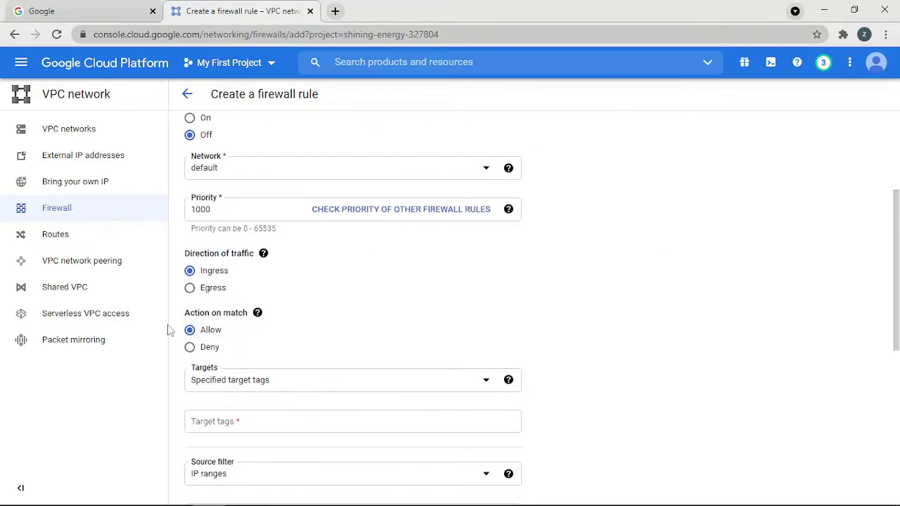
{"action": "left_click", "coordinate": [188, 290]}
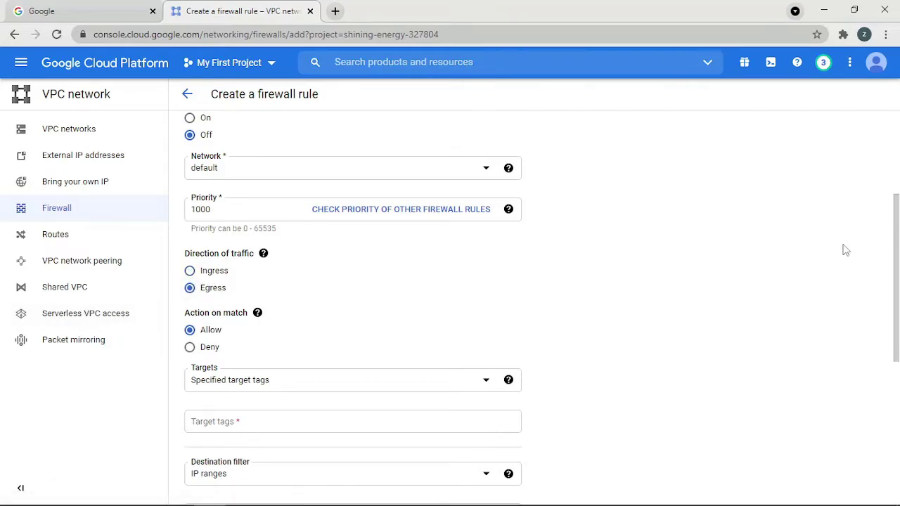
{"action": "scroll", "coordinate": [492, 281], "scroll_direction": "down", "scroll_amount": 2}
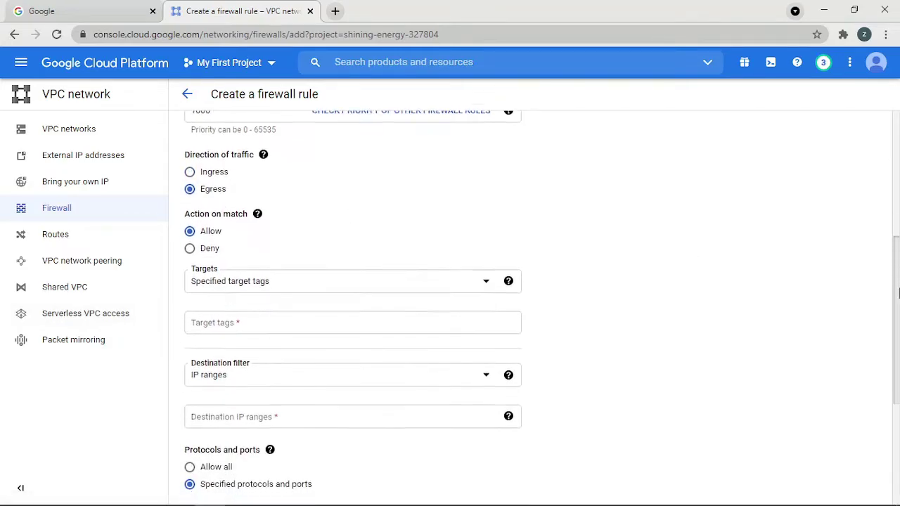
{"action": "left_click", "coordinate": [320, 276]}
{"action": "left_click", "coordinate": [295, 273]}
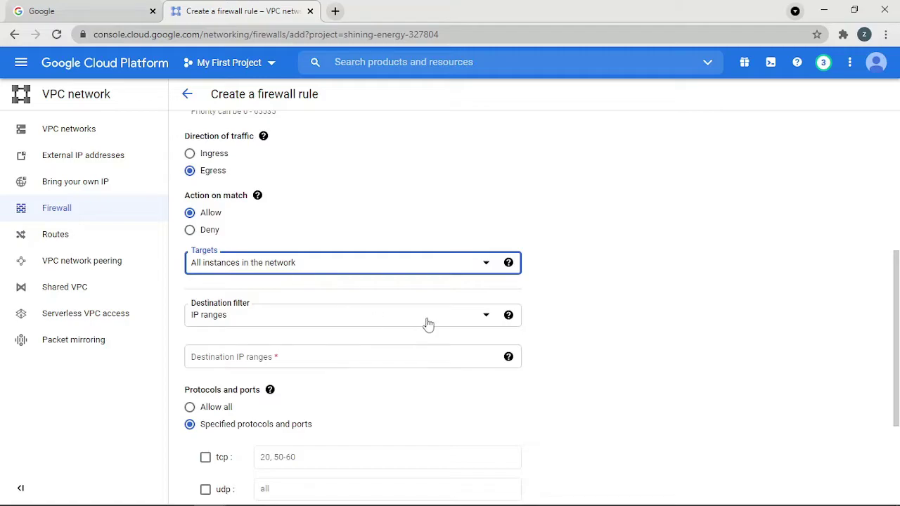
{"action": "left_click", "coordinate": [292, 363]}
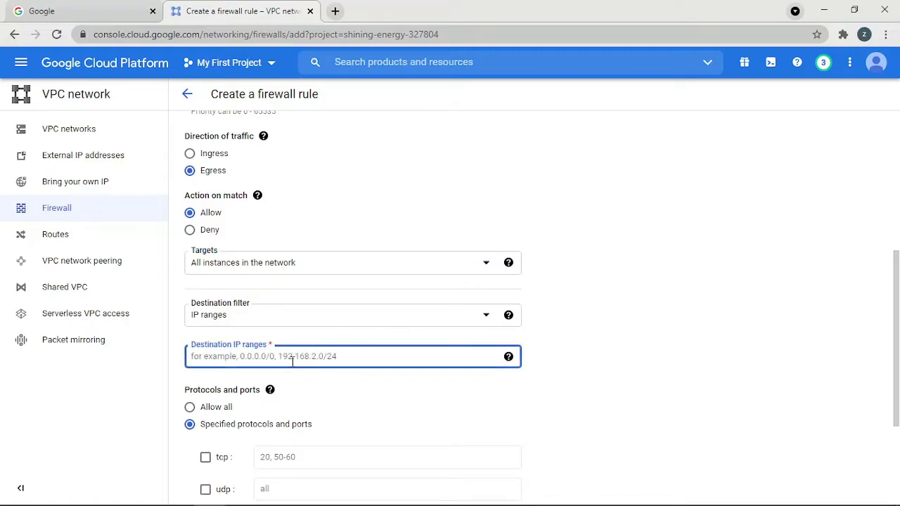
{"action": "type", "text": "0.0.0.0/0"}
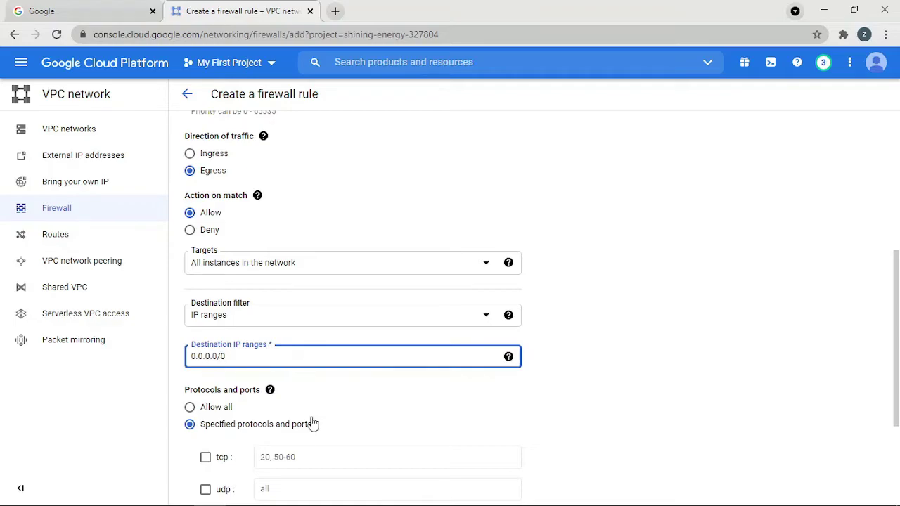
{"action": "left_click", "coordinate": [206, 458]}
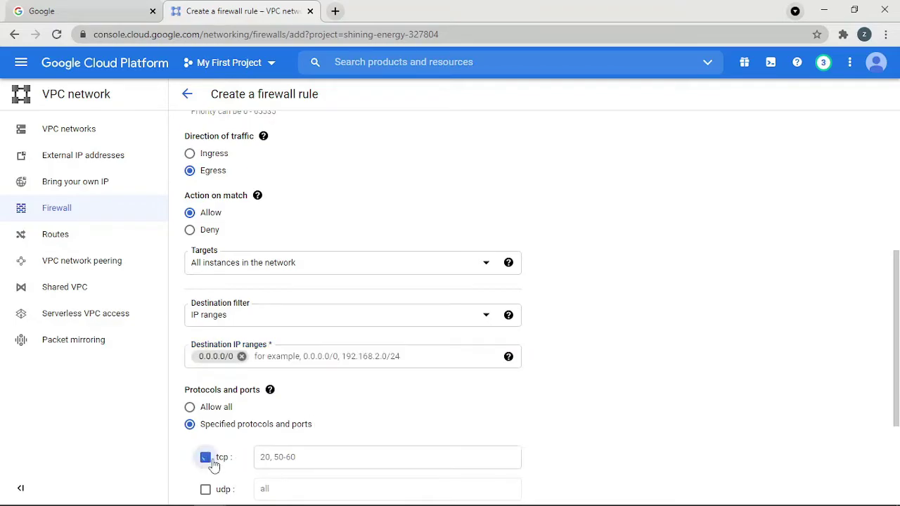
{"action": "left_click", "coordinate": [288, 458]}
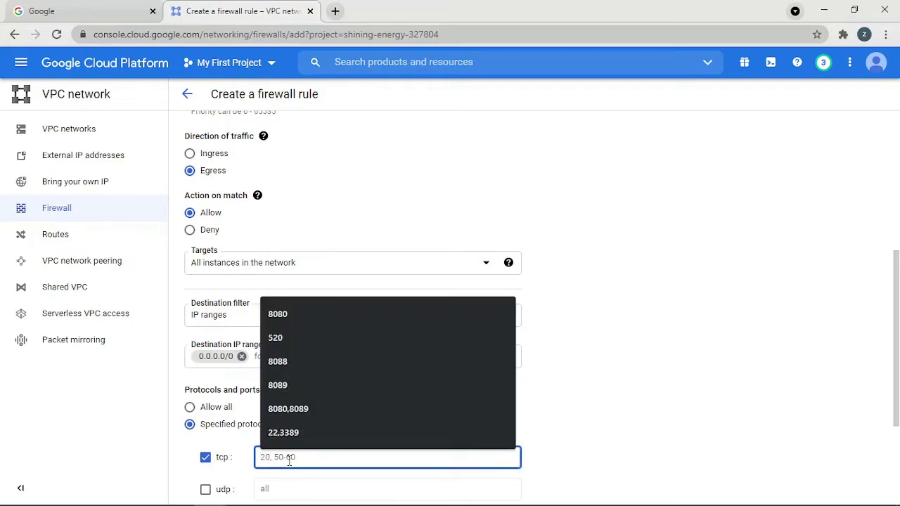
{"action": "type", "text": "51"}
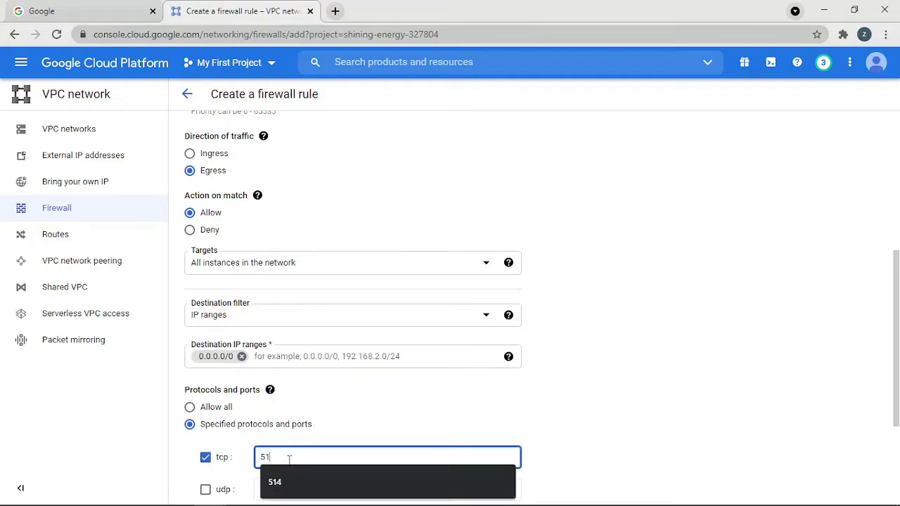
{"action": "type", "text": "4"}
{"action": "scroll", "coordinate": [897, 270], "scroll_direction": "down", "scroll_amount": 3}
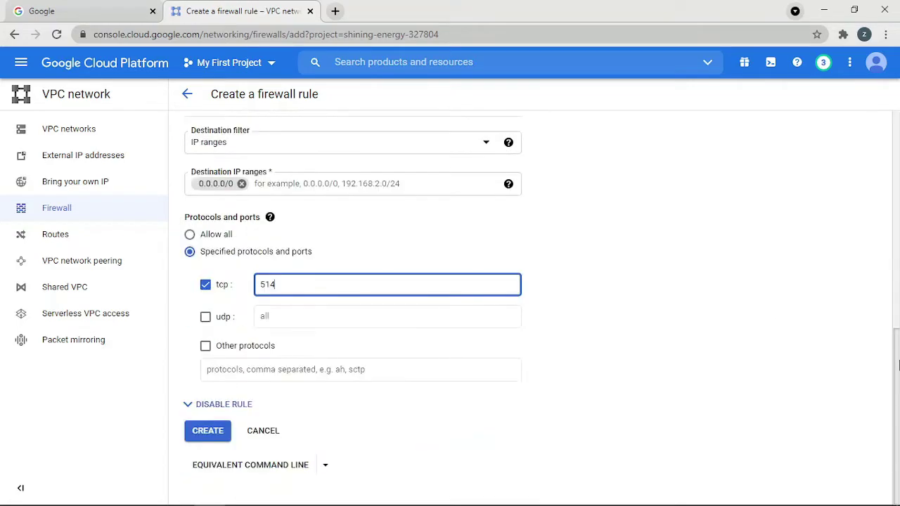
{"action": "left_click", "coordinate": [211, 434]}
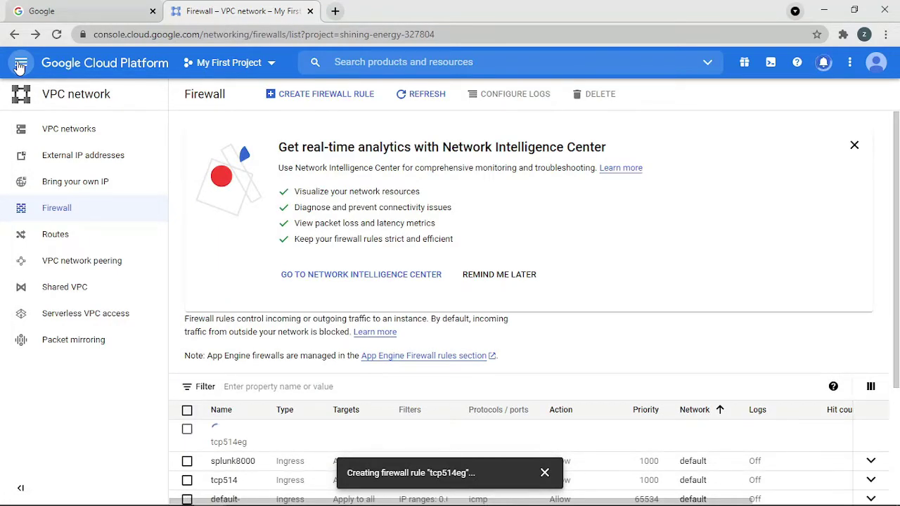
- Via Compute Engine and the splunk instance, open the default network's Firewall Rules tab
{"action": "left_click", "coordinate": [382, 60]}
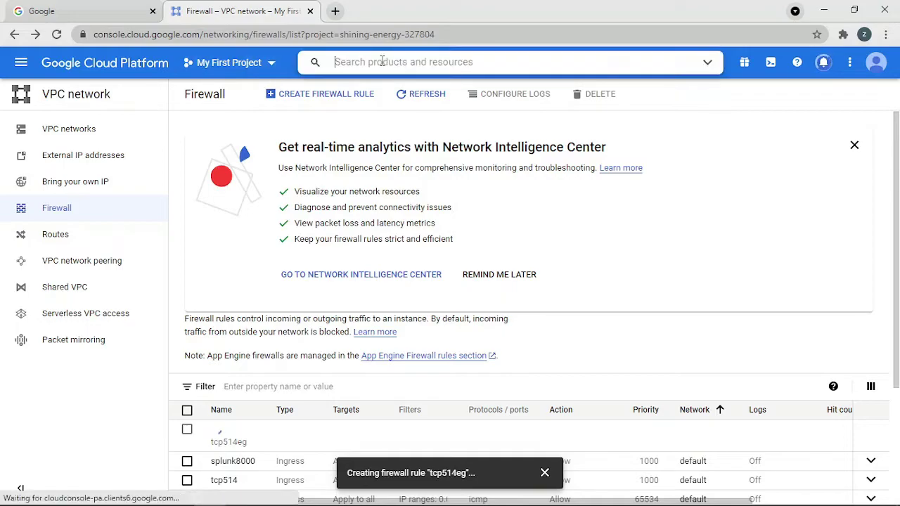
{"action": "type", "text": "c"}
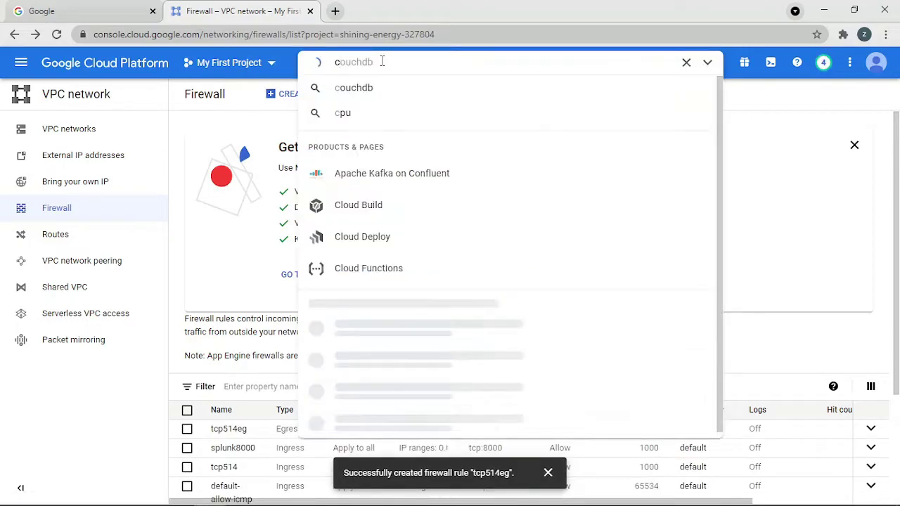
{"action": "type", "text": "om"}
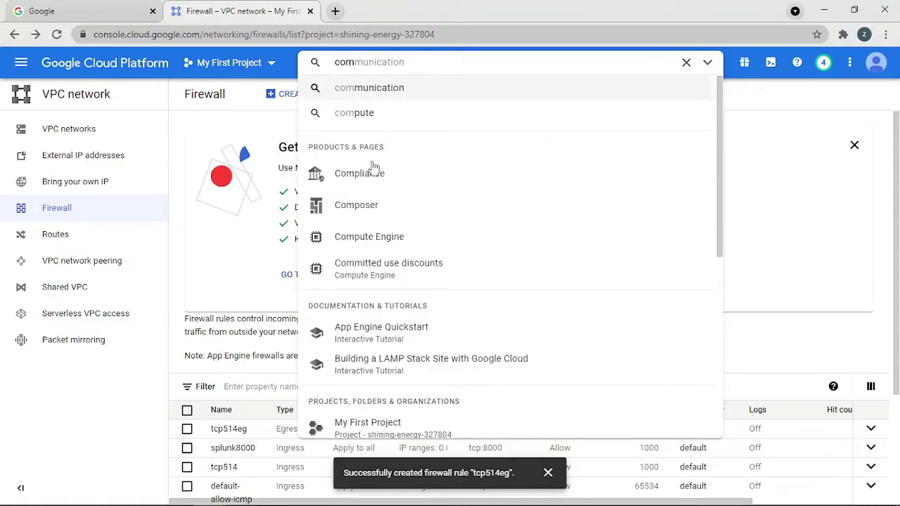
{"action": "left_click", "coordinate": [374, 243]}
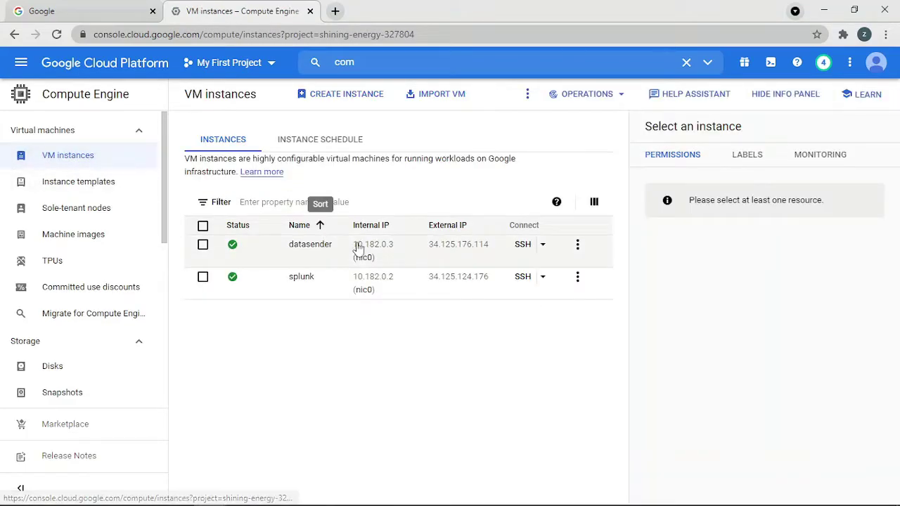
{"action": "left_click", "coordinate": [307, 278]}
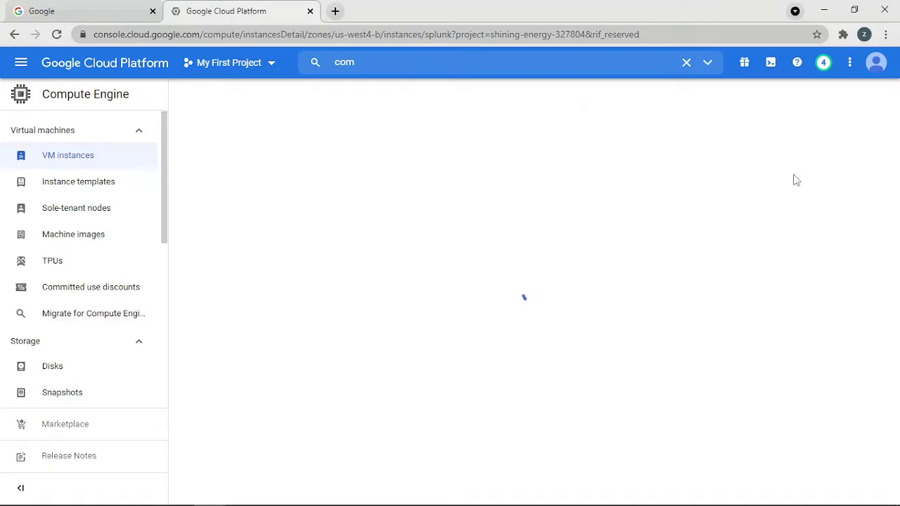
{"action": "scroll", "coordinate": [724, 169], "scroll_direction": "down", "scroll_amount": 7}
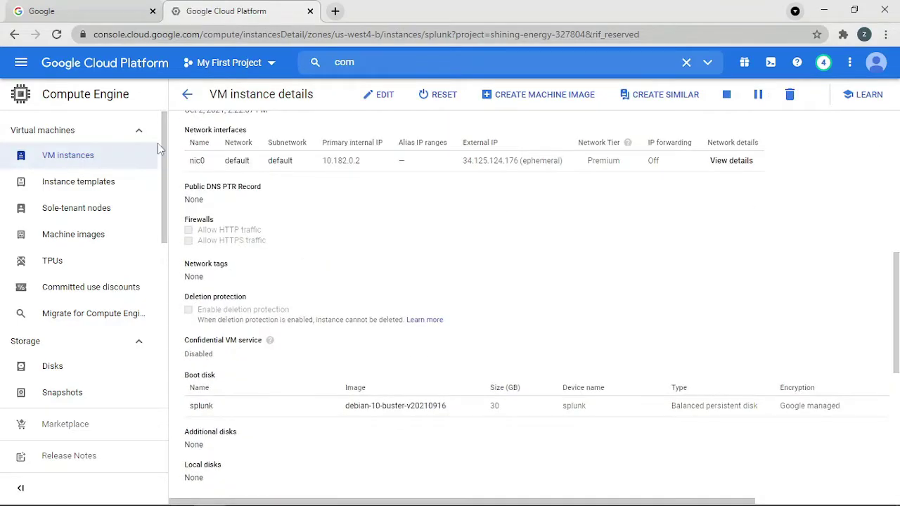
{"action": "left_click", "coordinate": [240, 164]}
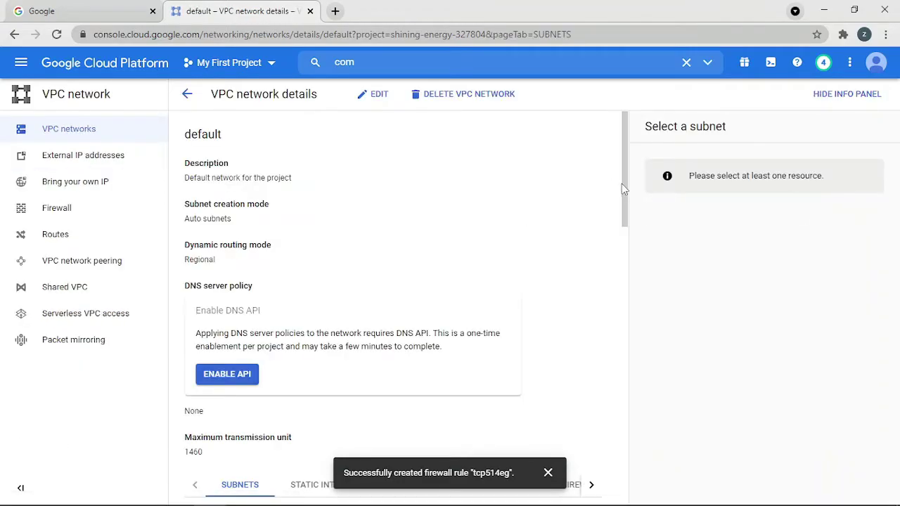
{"action": "left_click_drag", "start_coordinate": [621, 183], "coordinate": [638, 282]}
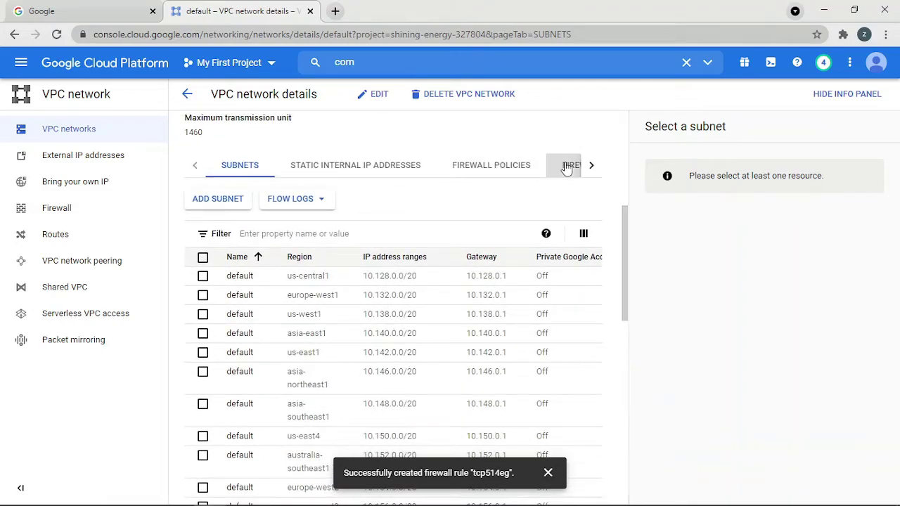
{"action": "left_click", "coordinate": [566, 167]}
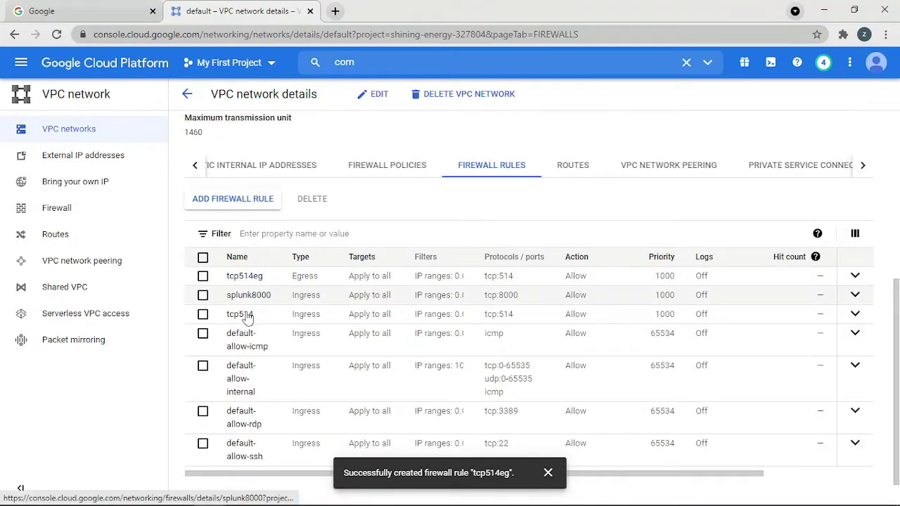
- Check the splunk terminal confirms Splunk started, then minimize it
{"action": "mouse_move", "coordinate": [306, 500]}
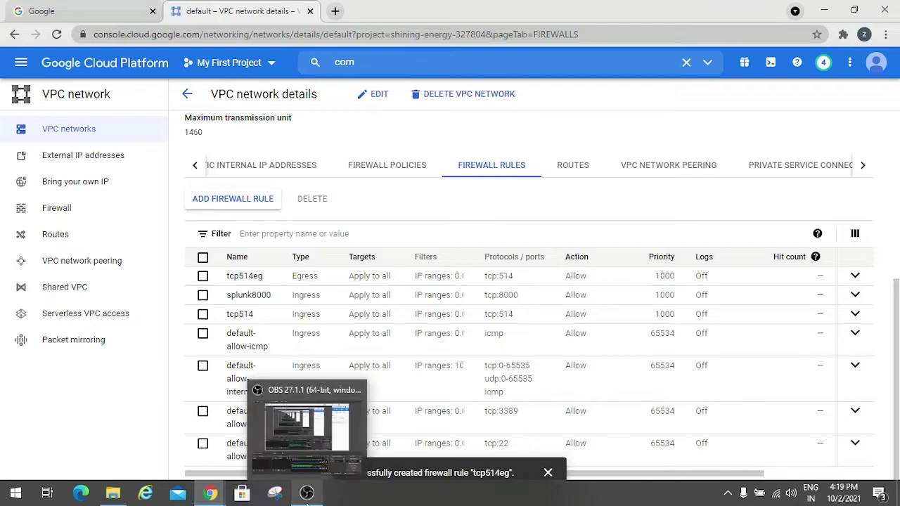
{"action": "mouse_move", "coordinate": [210, 496]}
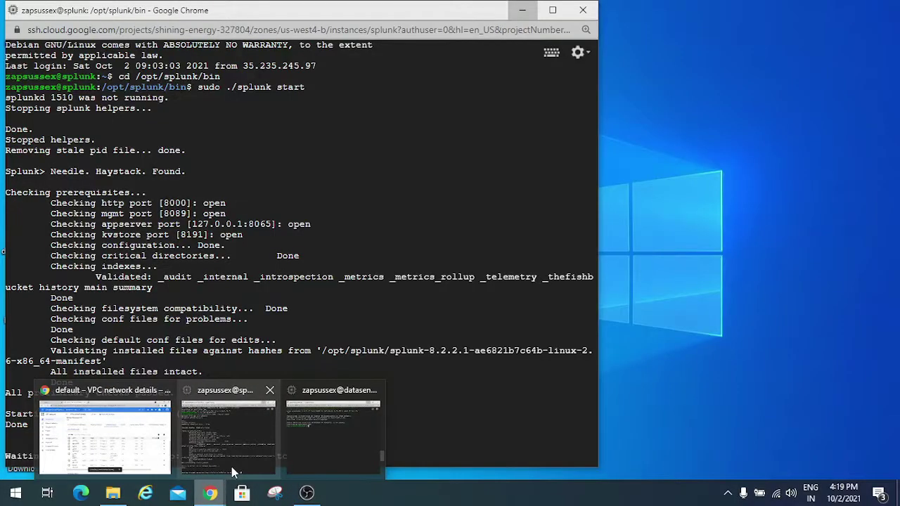
{"action": "left_click", "coordinate": [234, 471]}
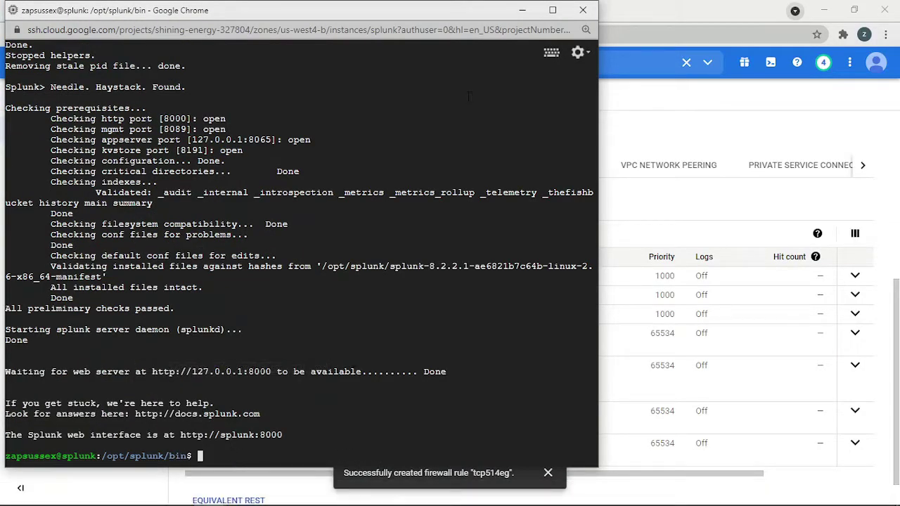
{"action": "left_click", "coordinate": [522, 10]}
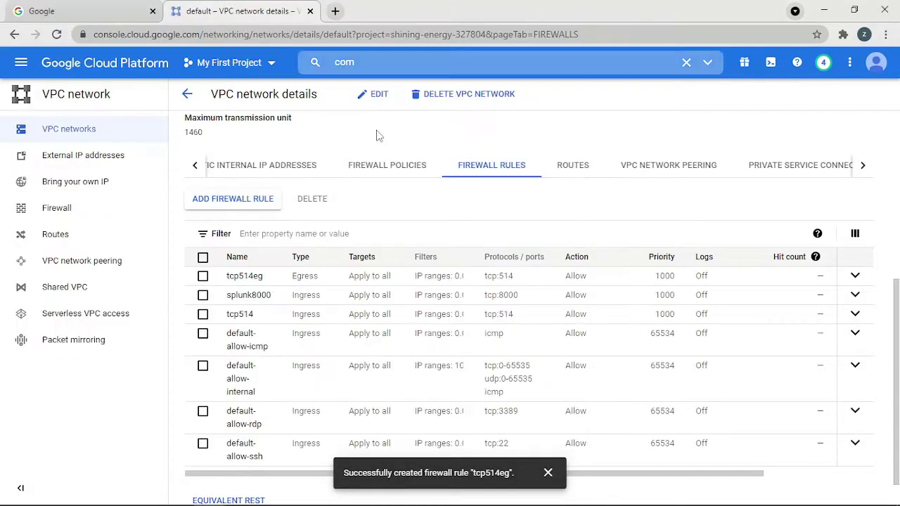
- Copy the splunk VM's external IP 34.125.124.176 from the VM instances list into a new tab
{"action": "left_click", "coordinate": [187, 94]}
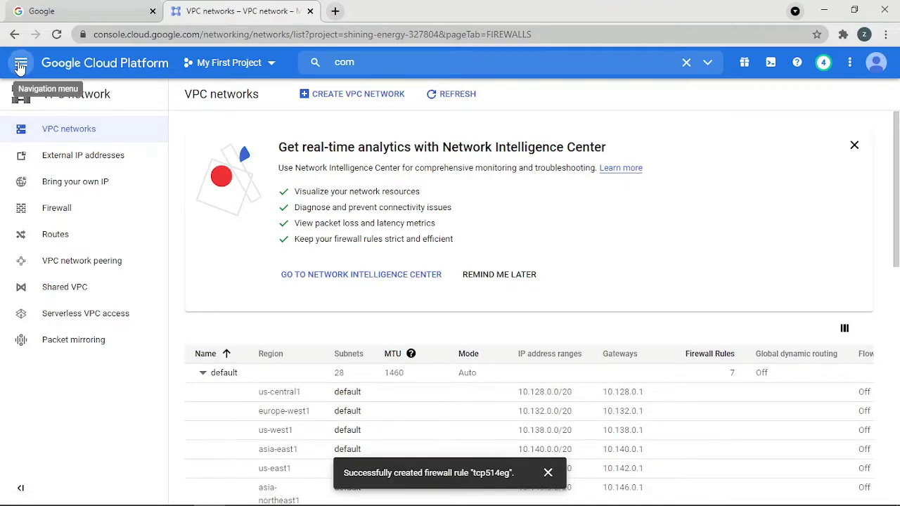
{"action": "left_click", "coordinate": [380, 62]}
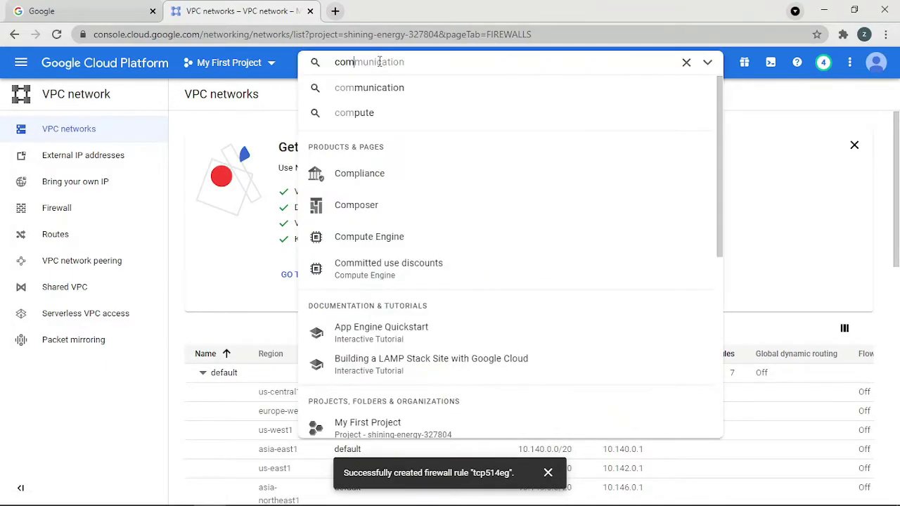
{"action": "left_click", "coordinate": [385, 240]}
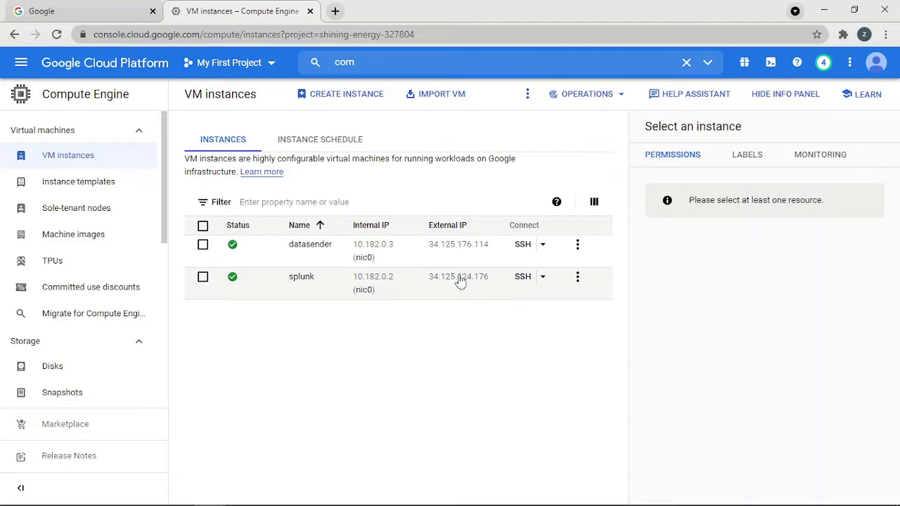
{"action": "left_click", "coordinate": [436, 291]}
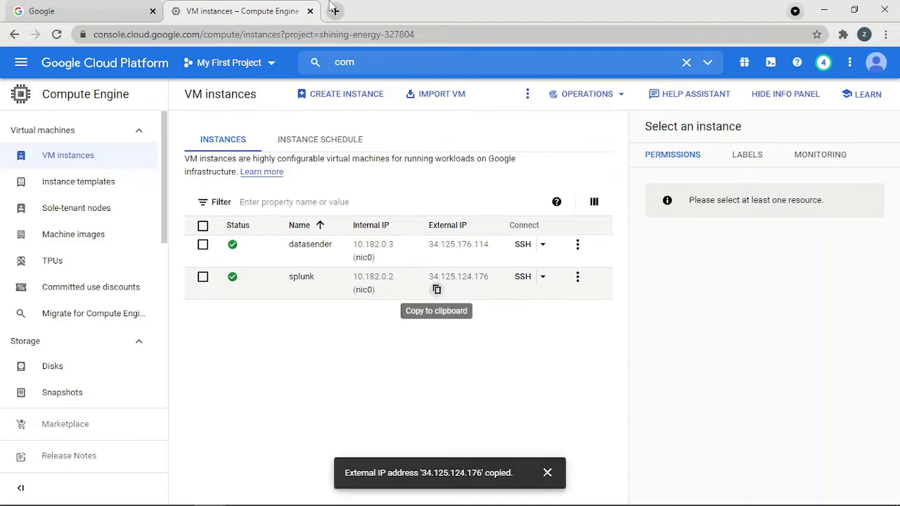
{"action": "left_click", "coordinate": [335, 11]}
- Load 34.125.124.176:8000 and sign in to Splunk with the admin account and password
{"action": "key", "text": "ctrl+v"}
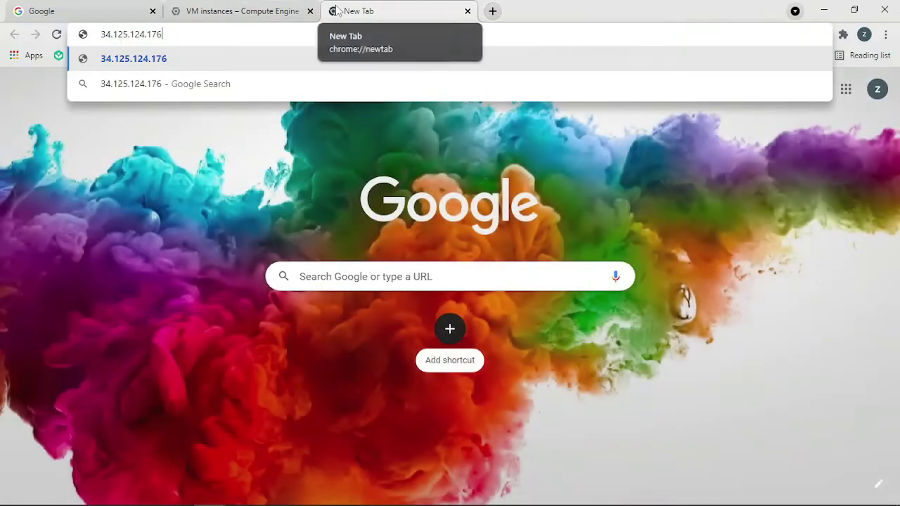
{"action": "type", "text": ":800"}
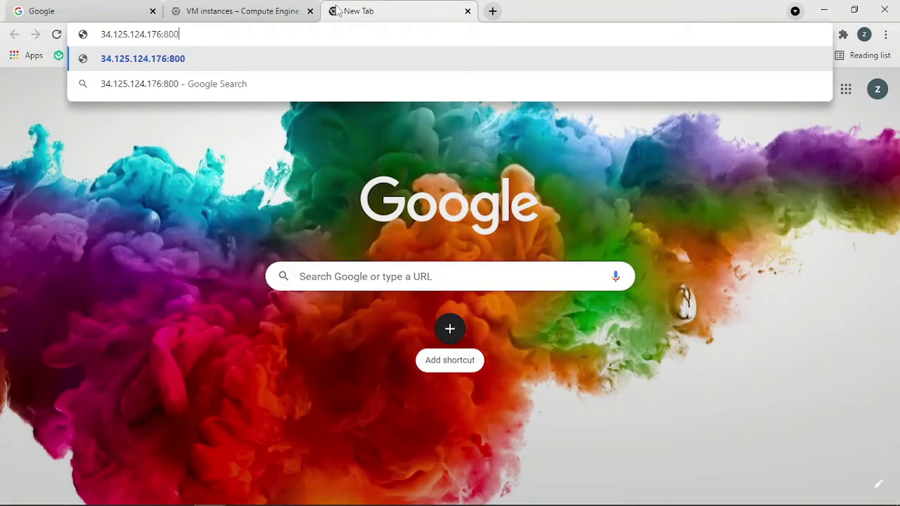
{"action": "type", "text": "0"}
{"action": "key", "text": "Return"}
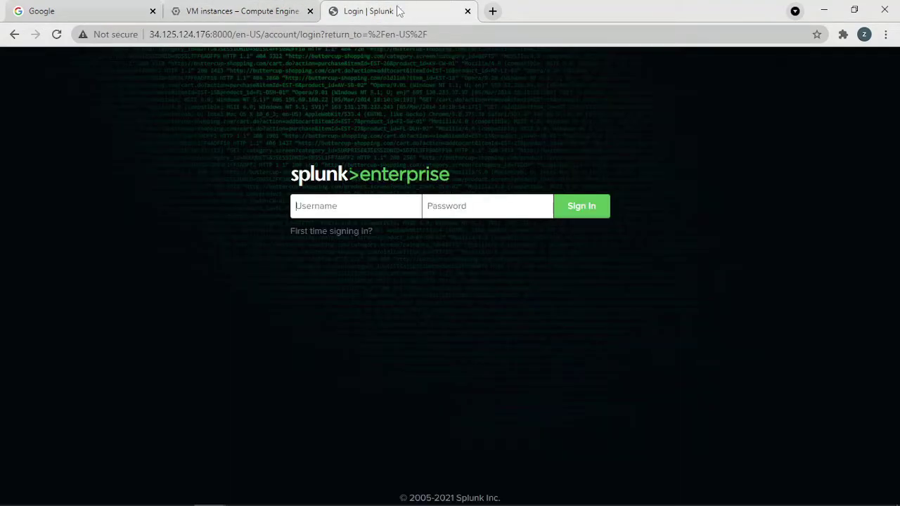
{"action": "type", "text": "admin"}
{"action": "left_click", "coordinate": [454, 208]}
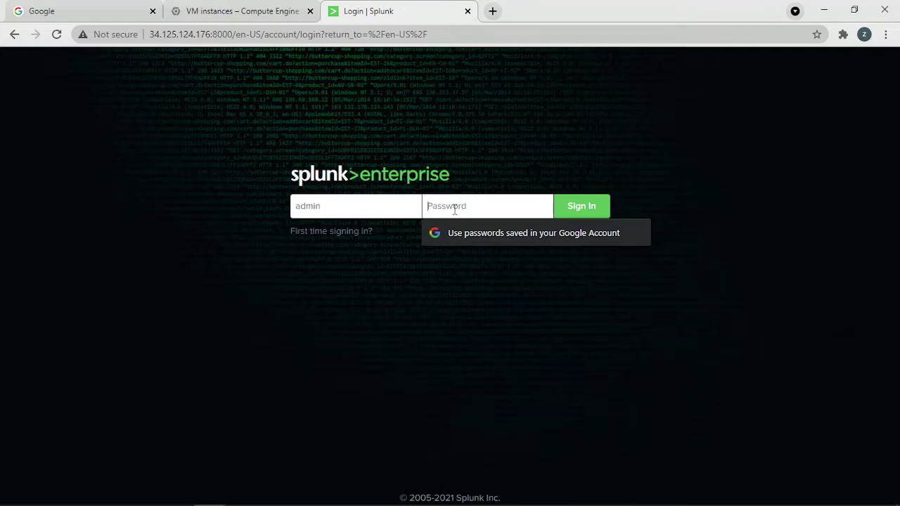
{"action": "type", "text": "••"}
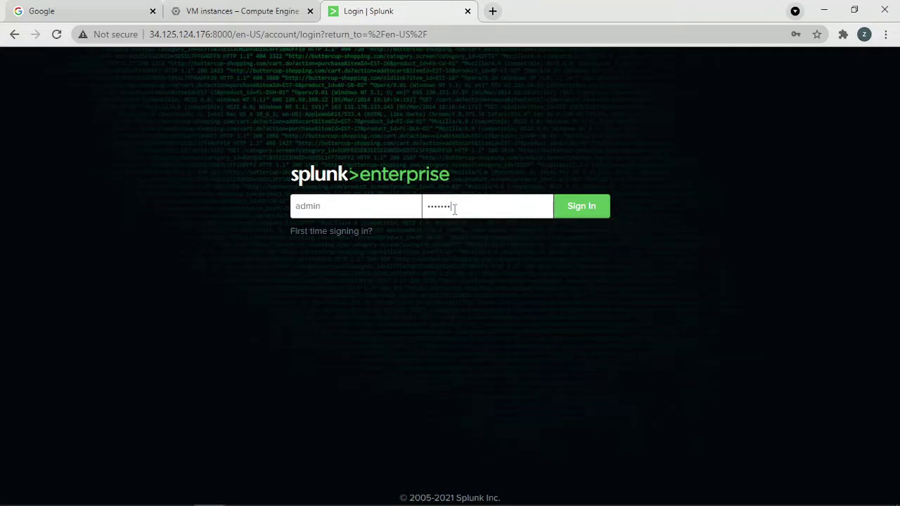
{"action": "left_click", "coordinate": [557, 213]}
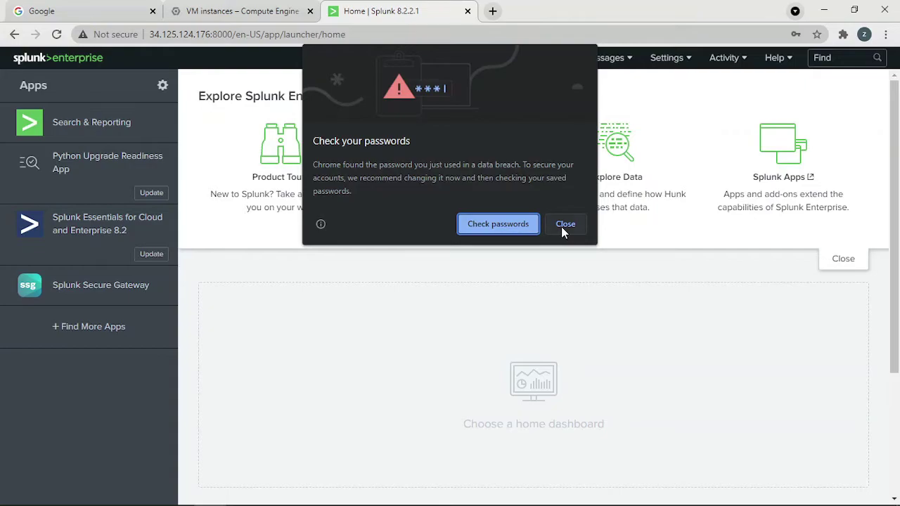
{"action": "left_click", "coordinate": [564, 224]}
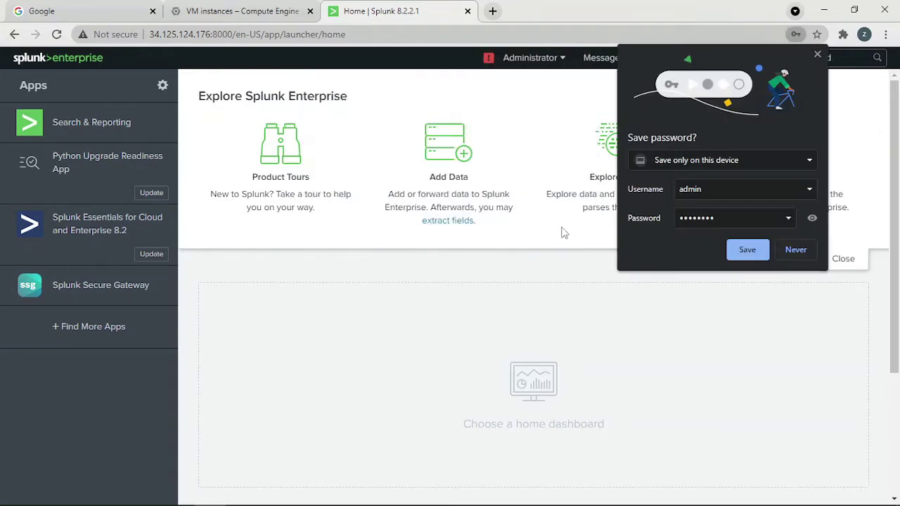
- Dismiss the dashboard, save-password and health popups, then go to Settings > Data inputs
{"action": "left_click", "coordinate": [636, 302]}
{"action": "left_click", "coordinate": [606, 98]}
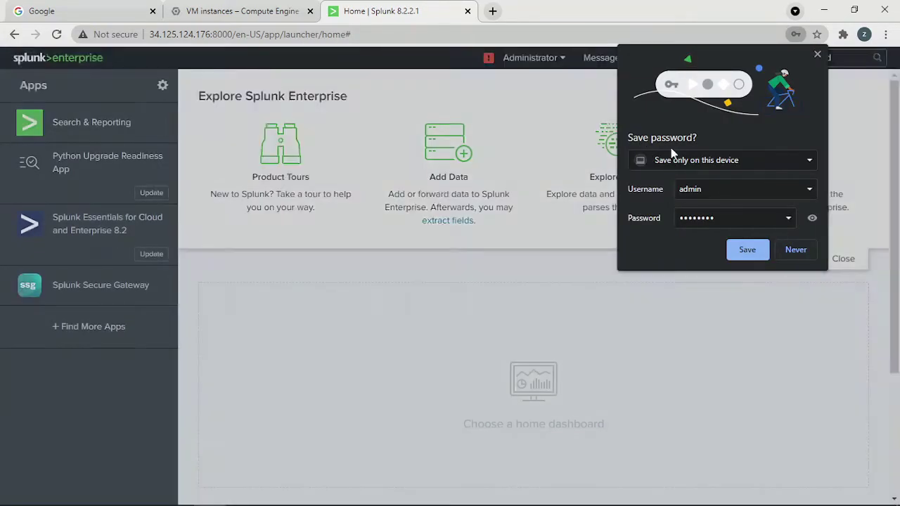
{"action": "left_click", "coordinate": [793, 253]}
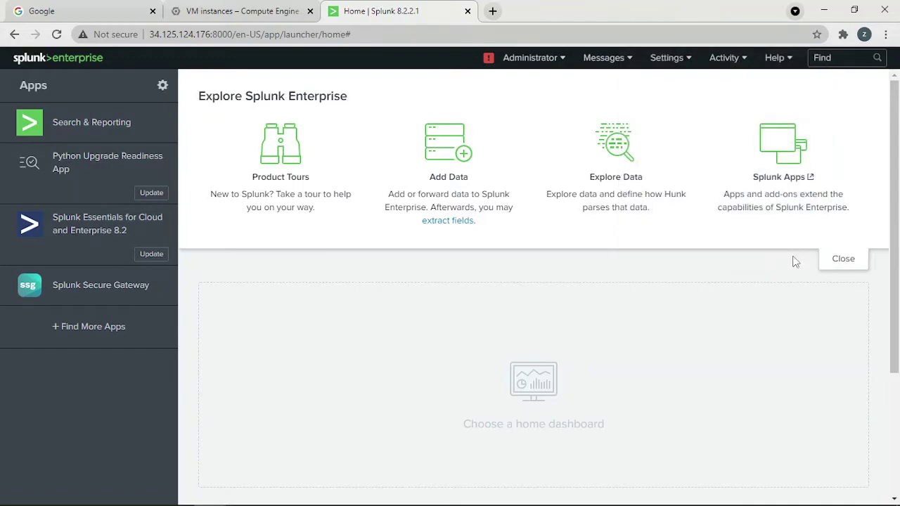
{"action": "left_click", "coordinate": [488, 57]}
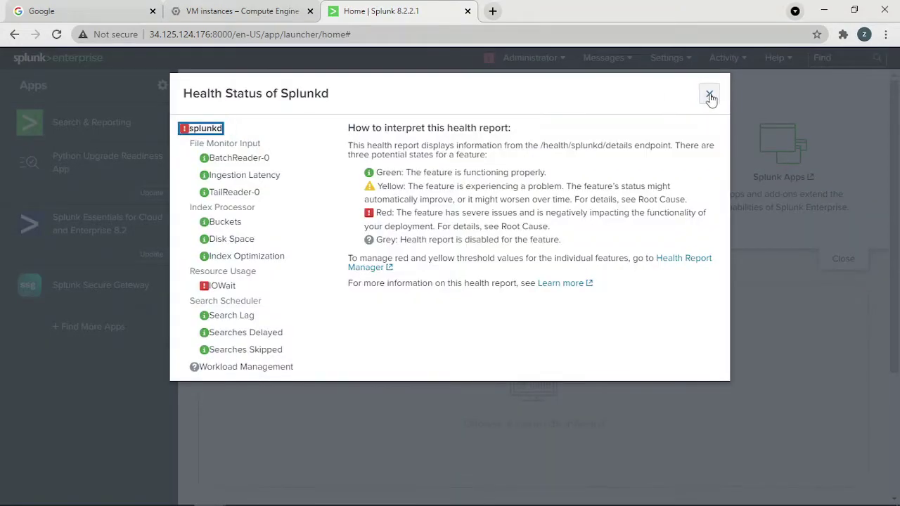
{"action": "left_click", "coordinate": [708, 93]}
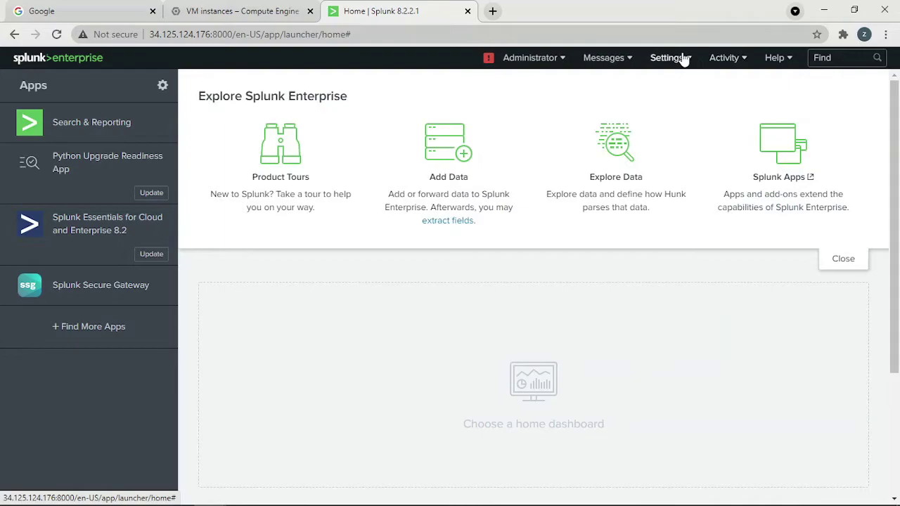
{"action": "left_click", "coordinate": [678, 59]}
{"action": "left_click", "coordinate": [747, 111]}
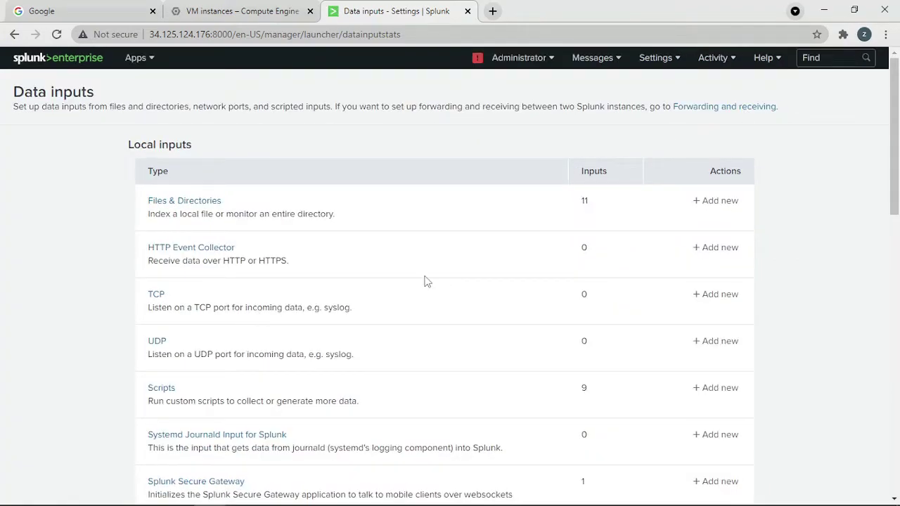
- Add a new TCP data input listening on port 514
{"action": "left_click", "coordinate": [706, 298]}
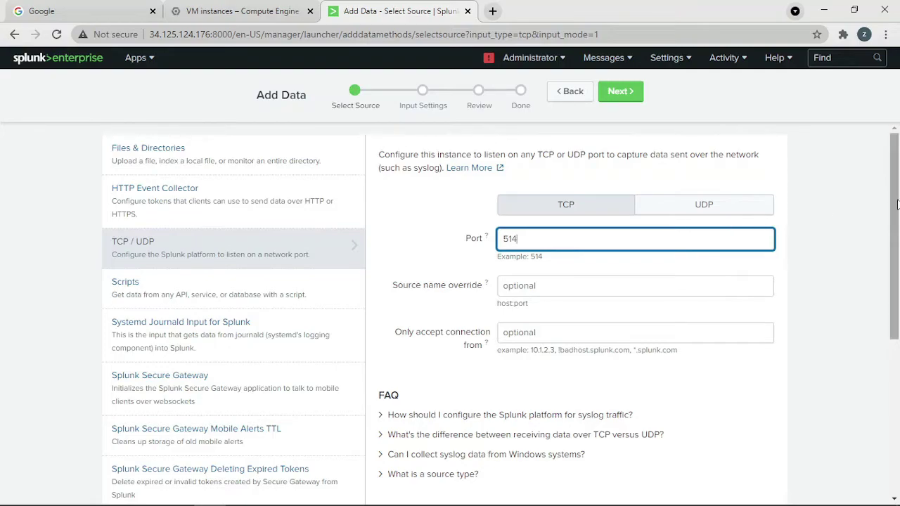
{"action": "scroll", "coordinate": [893, 184], "scroll_direction": "down", "scroll_amount": 1}
{"action": "scroll", "coordinate": [894, 184], "scroll_direction": "up", "scroll_amount": 1}
- Move on to input settings and create a new source type named tcplogs
{"action": "left_click", "coordinate": [621, 92]}
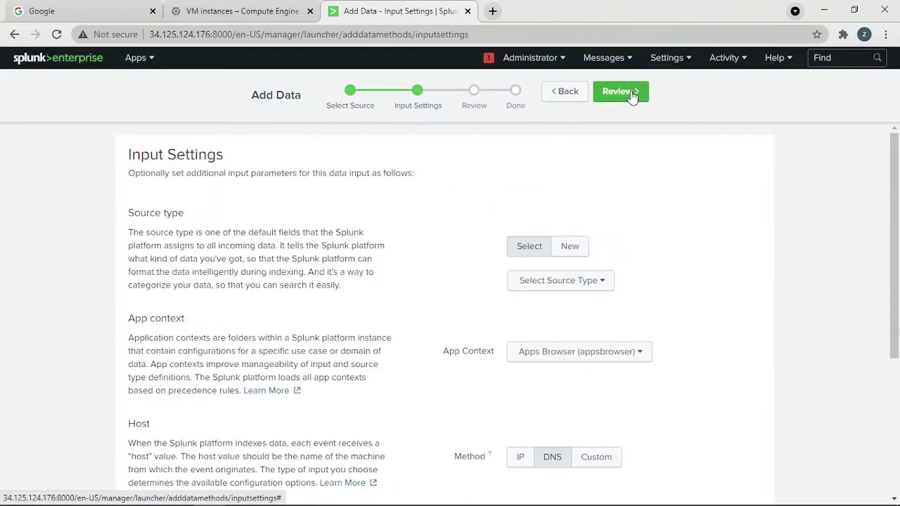
{"action": "left_click", "coordinate": [570, 246]}
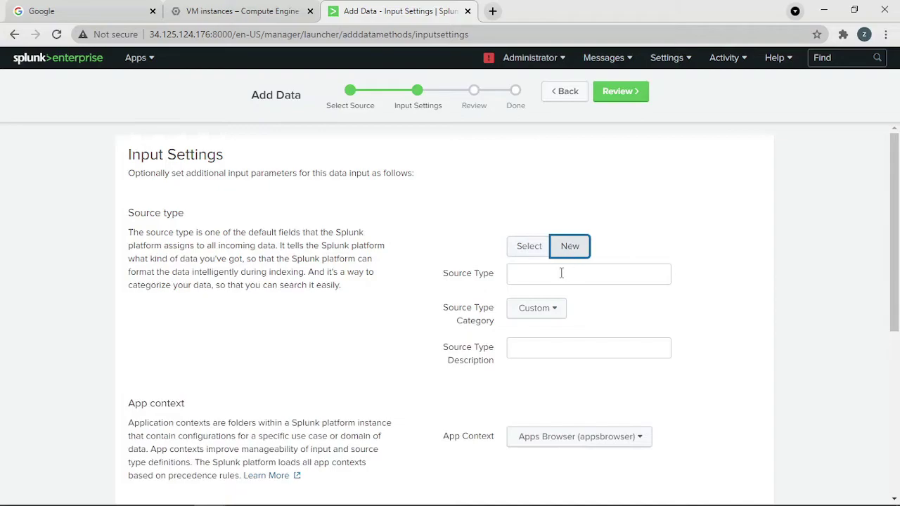
{"action": "left_click", "coordinate": [554, 274]}
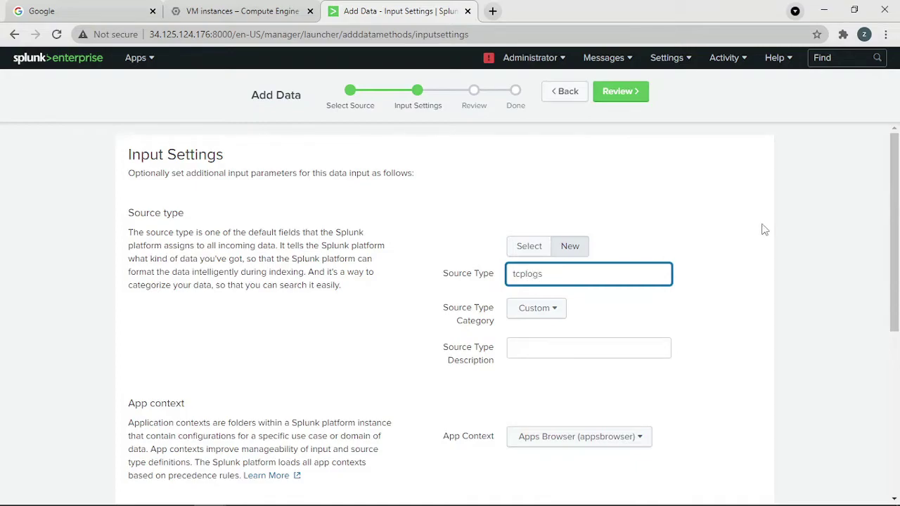
{"action": "key", "text": "ctrl+a"}
{"action": "left_click_drag", "start_coordinate": [895, 211], "coordinate": [897, 314]}
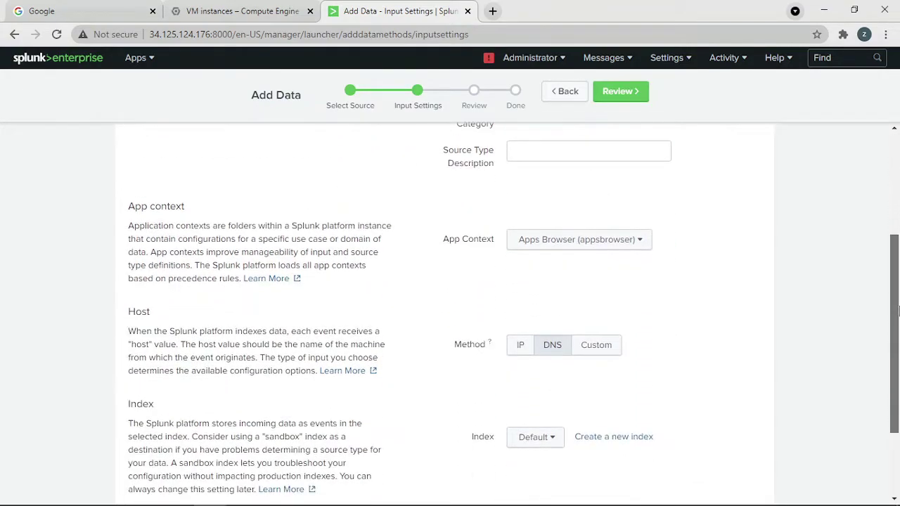
- Set the app context to Search & Reporting (search) and the host method to IP
{"action": "left_click", "coordinate": [617, 239]}
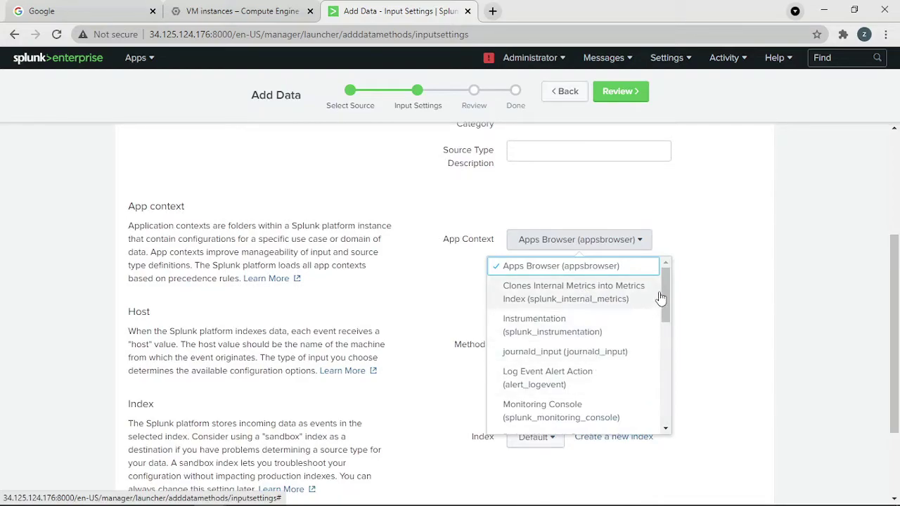
{"action": "left_click_drag", "start_coordinate": [667, 297], "coordinate": [666, 335]}
{"action": "left_click", "coordinate": [618, 328]}
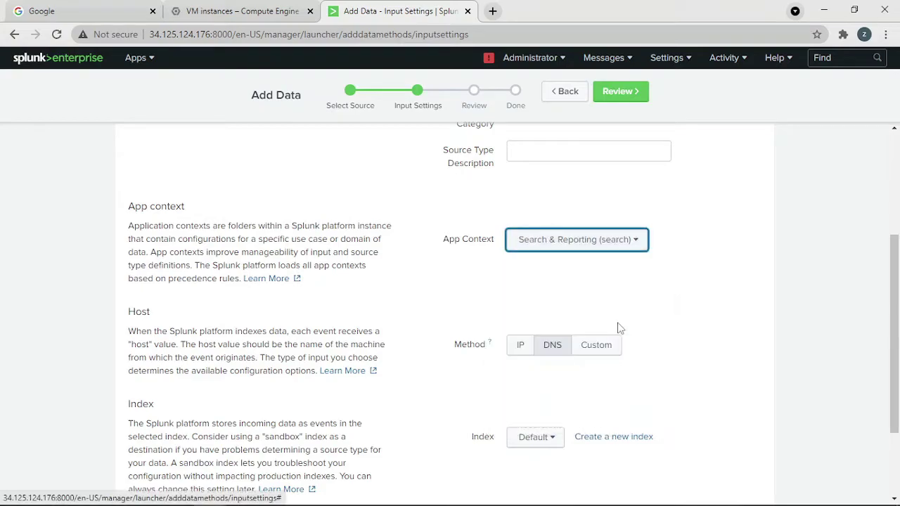
{"action": "scroll", "coordinate": [898, 301], "scroll_direction": "down", "scroll_amount": 1}
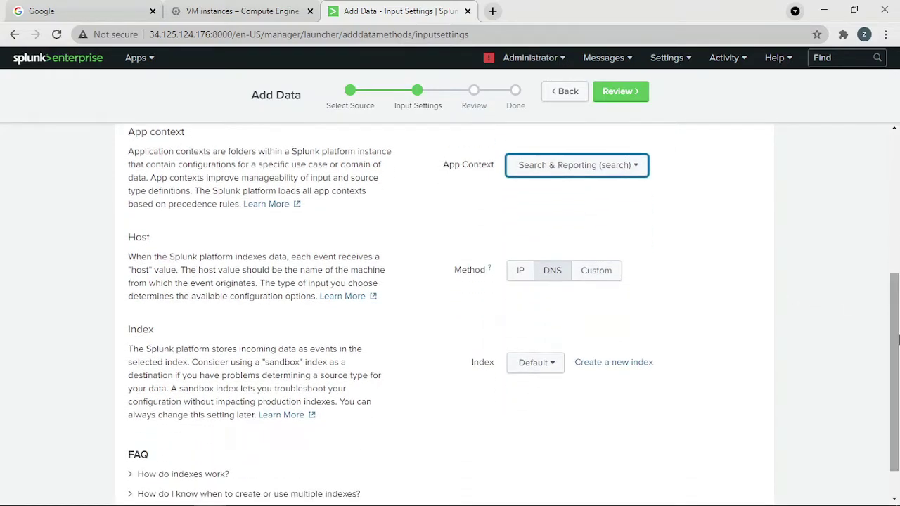
{"action": "left_click", "coordinate": [518, 274]}
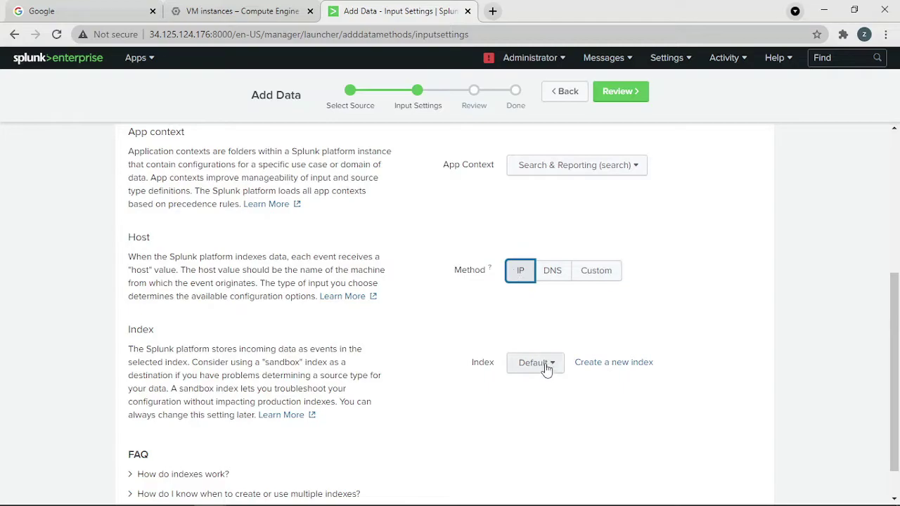
{"action": "left_click", "coordinate": [545, 369]}
- Create a new index named logzz and save it
{"action": "left_click", "coordinate": [598, 361]}
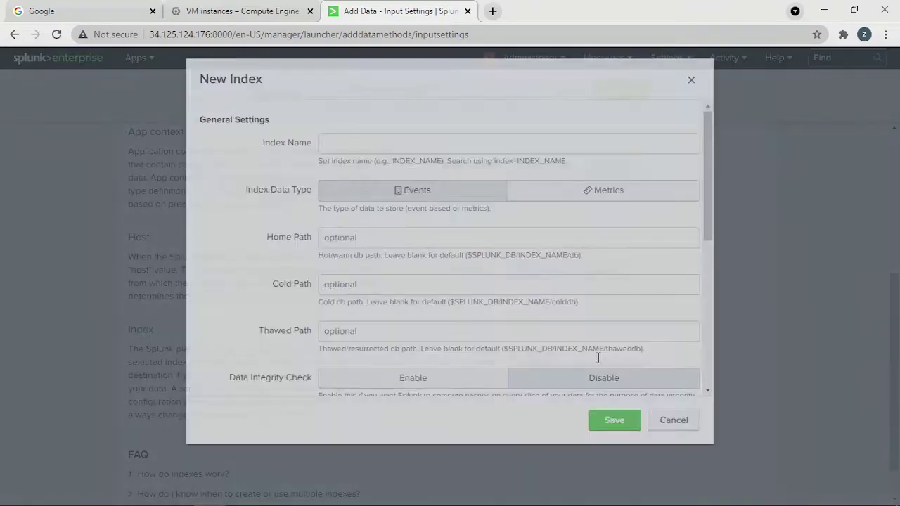
{"action": "left_click", "coordinate": [350, 159]}
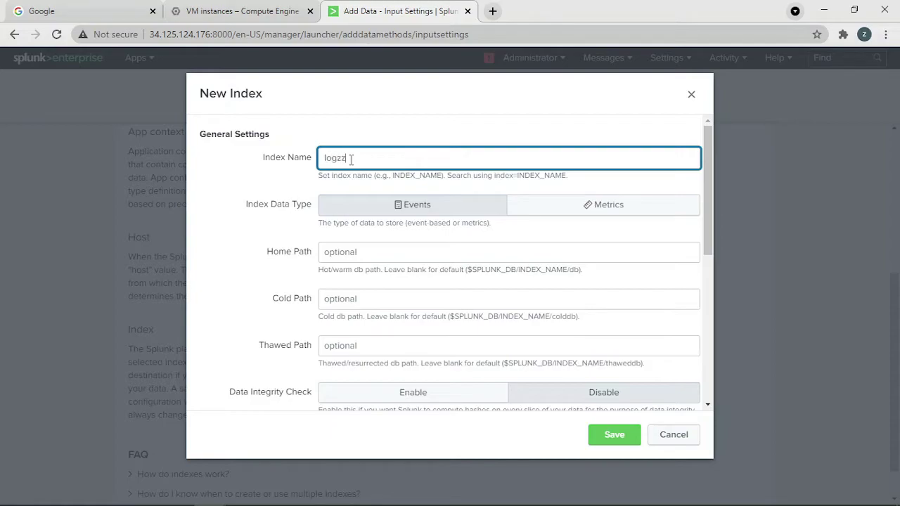
{"action": "left_click", "coordinate": [601, 436]}
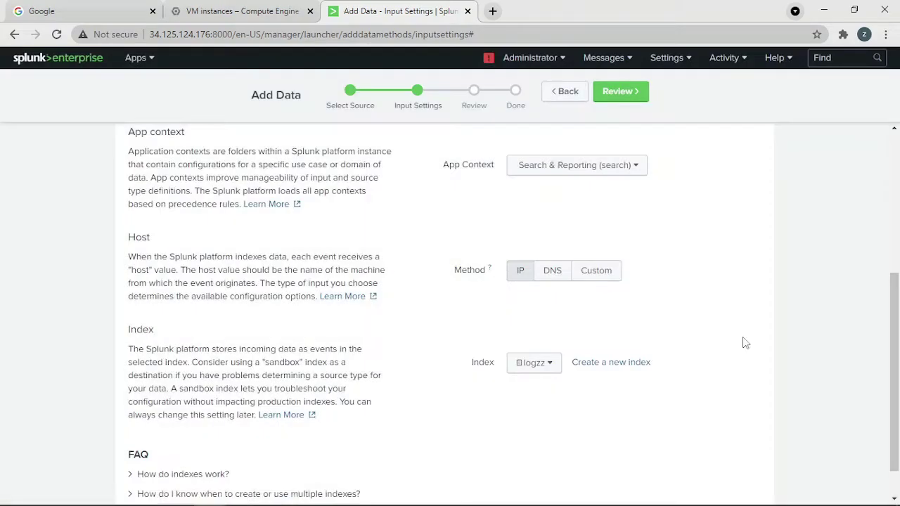
- Review the TCP 514 input settings and submit to create the input
{"action": "left_click_drag", "start_coordinate": [895, 287], "coordinate": [898, 108]}
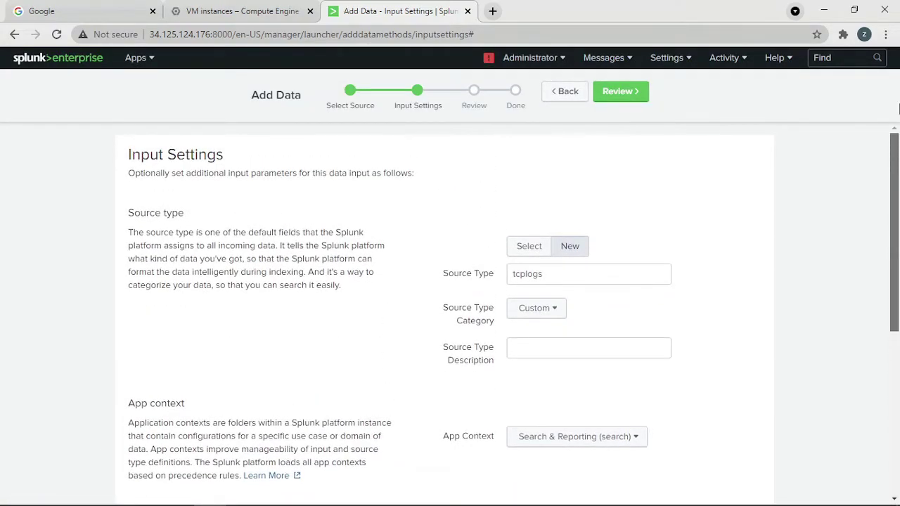
{"action": "left_click", "coordinate": [618, 92]}
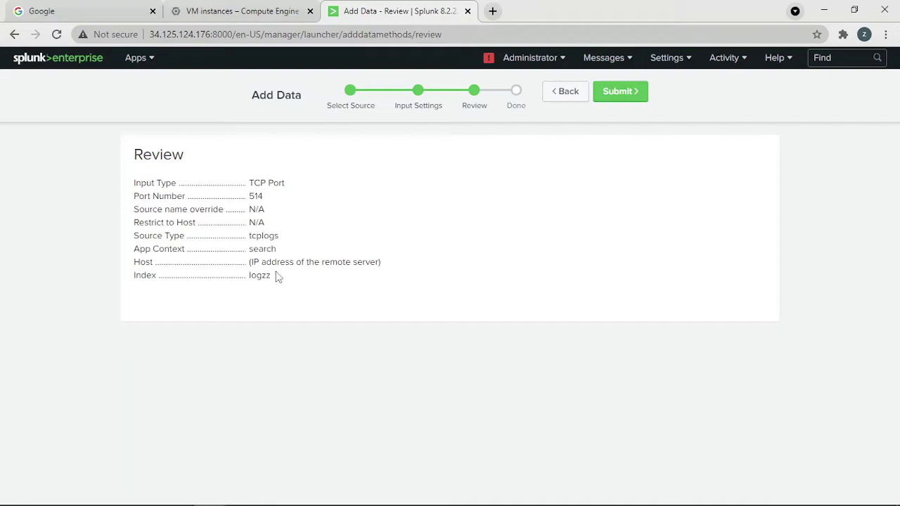
{"action": "left_click", "coordinate": [617, 93]}
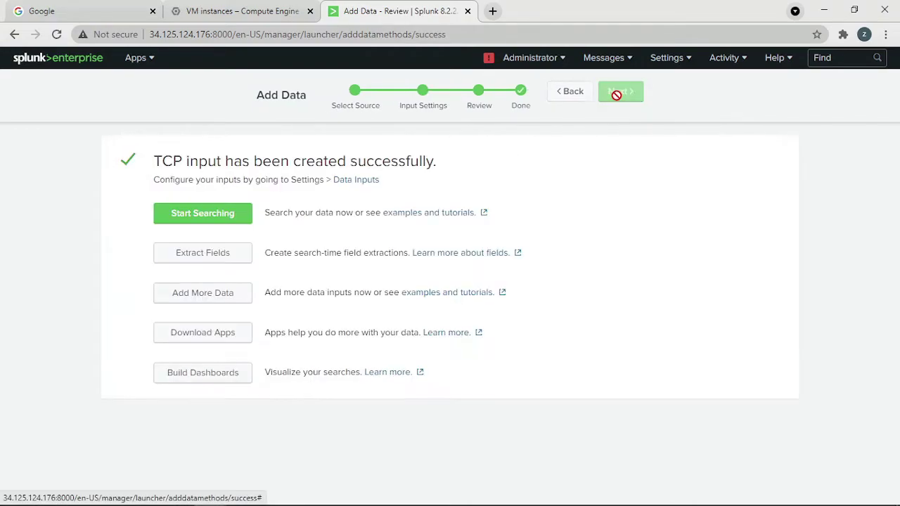
{"action": "mouse_move", "coordinate": [345, 500]}
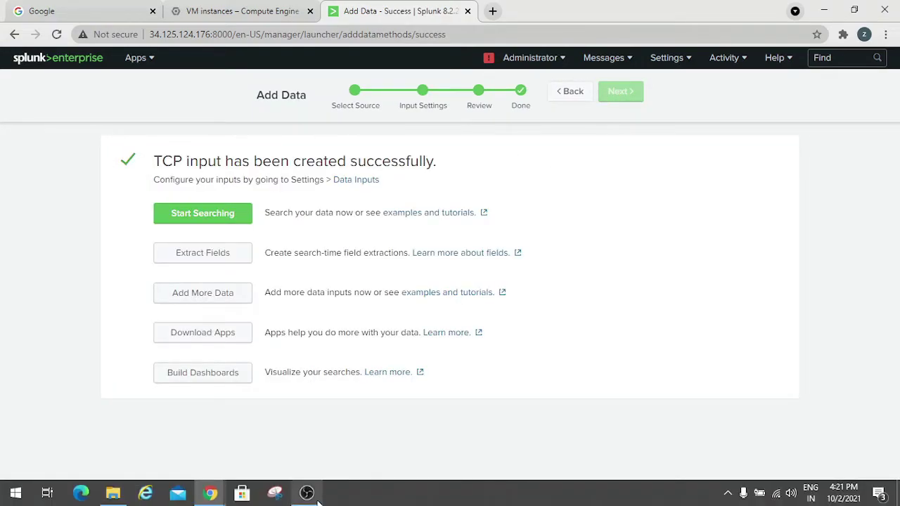
{"action": "mouse_move", "coordinate": [227, 497]}
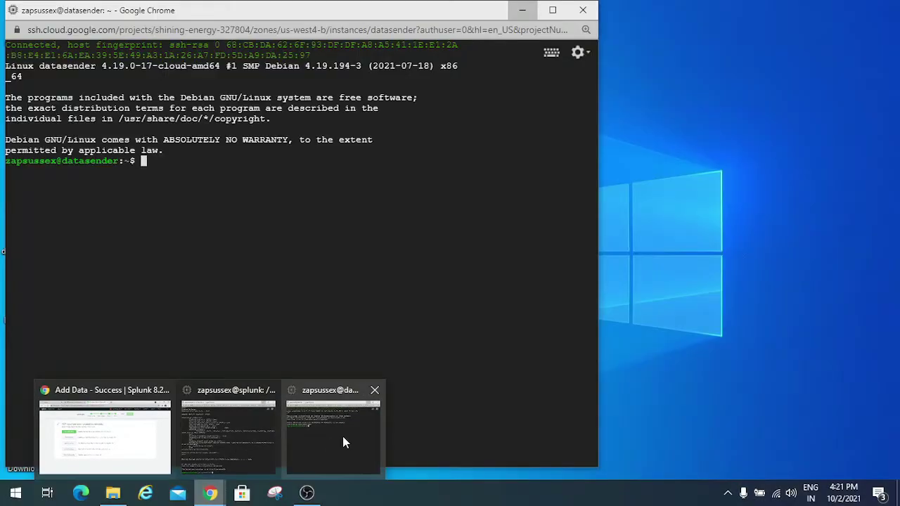
- Install netcat on the datasender VM with sudo apt install netcat, confirming with y
{"action": "left_click", "coordinate": [342, 436]}
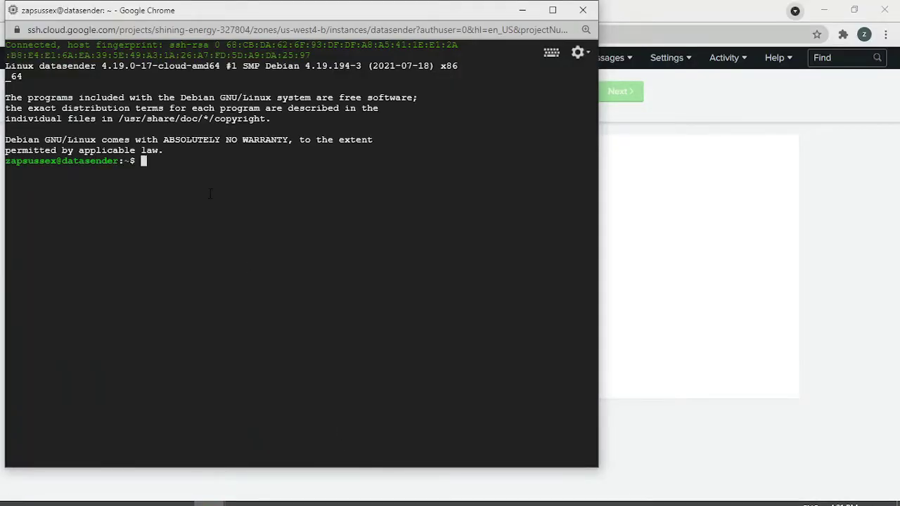
{"action": "type", "text": "sudo "}
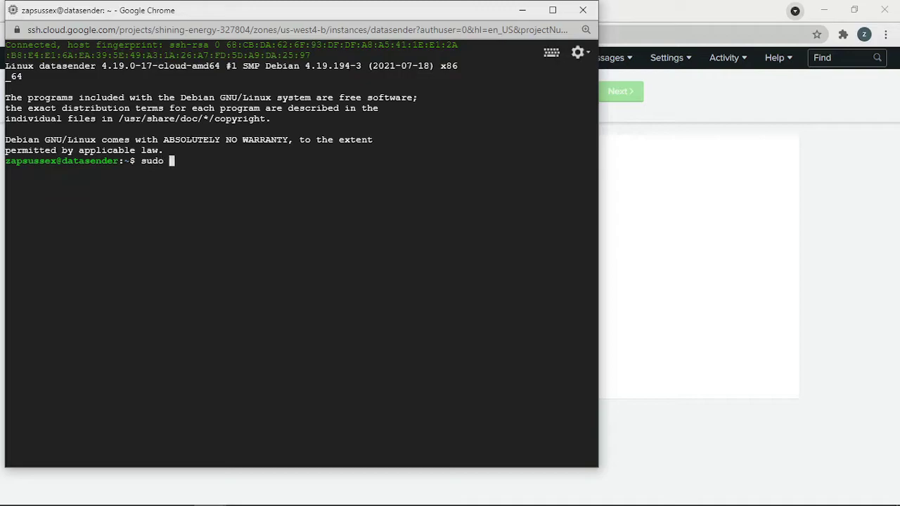
{"action": "type", "text": "apt install netcat"}
{"action": "key", "text": "Return"}
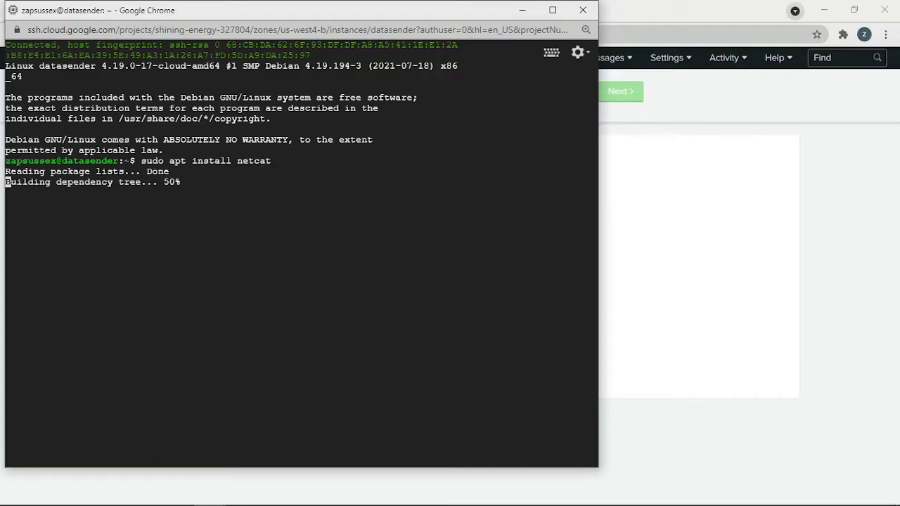
{"action": "type", "text": "y"}
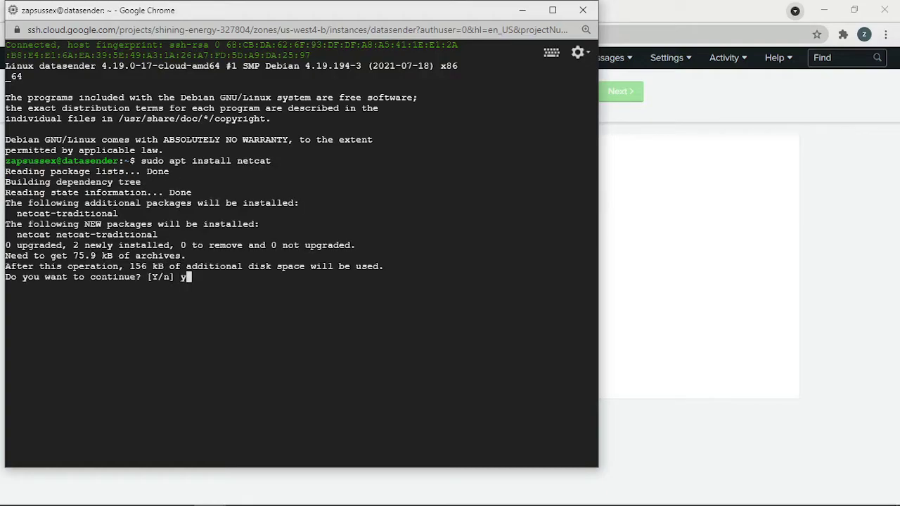
{"action": "key", "text": "Return"}
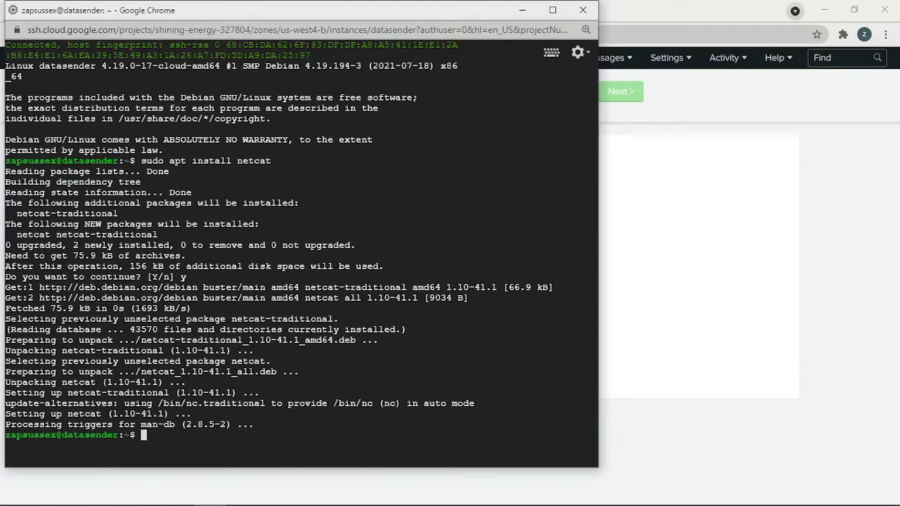
- Change to /var/log, list its files, and begin typing 'cat /var/log/auth.log | nc'
{"action": "type", "text": "cd /var/log"}
{"action": "key", "text": "Return"}
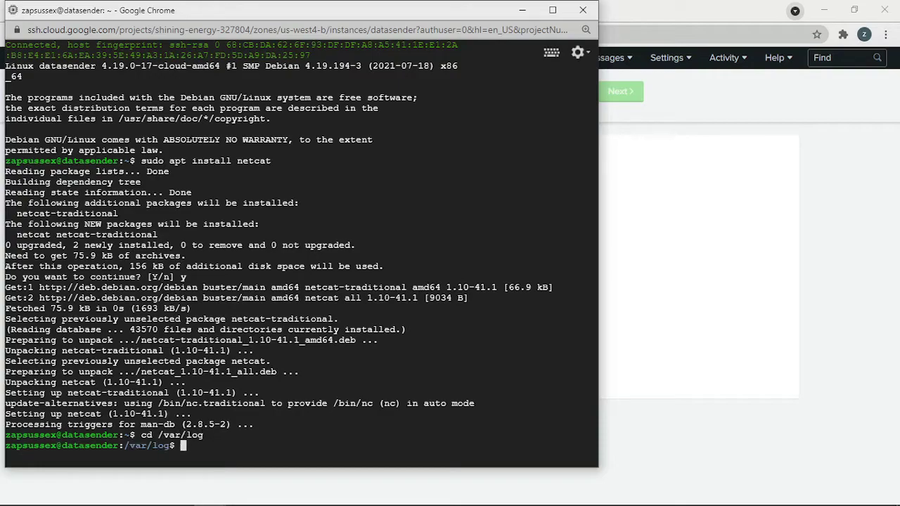
{"action": "type", "text": "ls"}
{"action": "key", "text": "Return"}
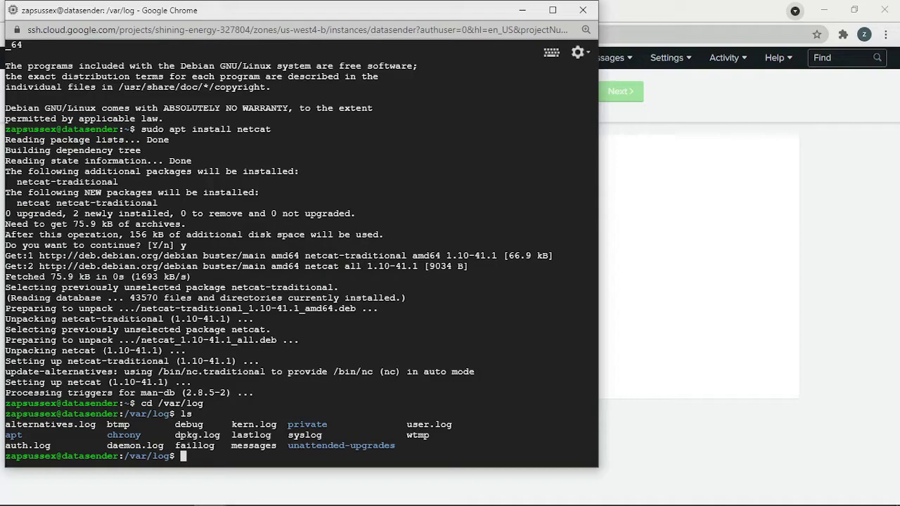
{"action": "type", "text": "cat /var/log"}
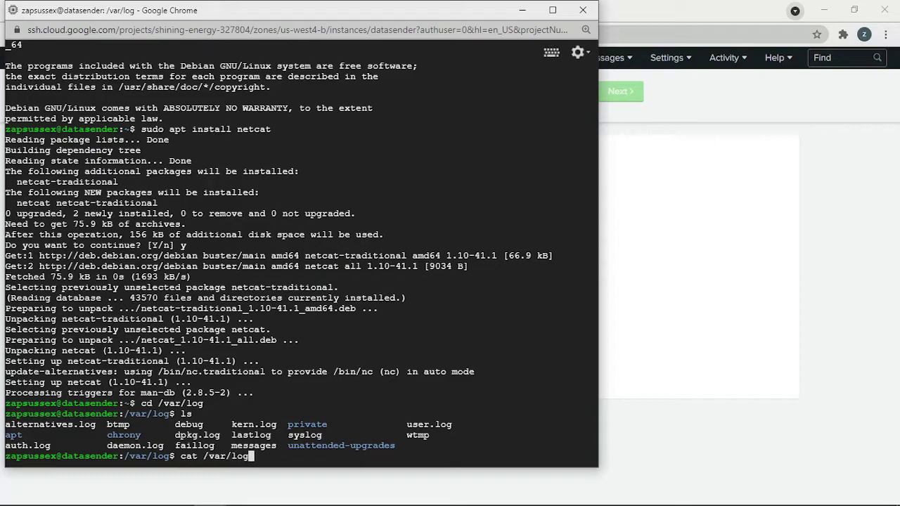
{"action": "type", "text": "/auth.log | nc"}
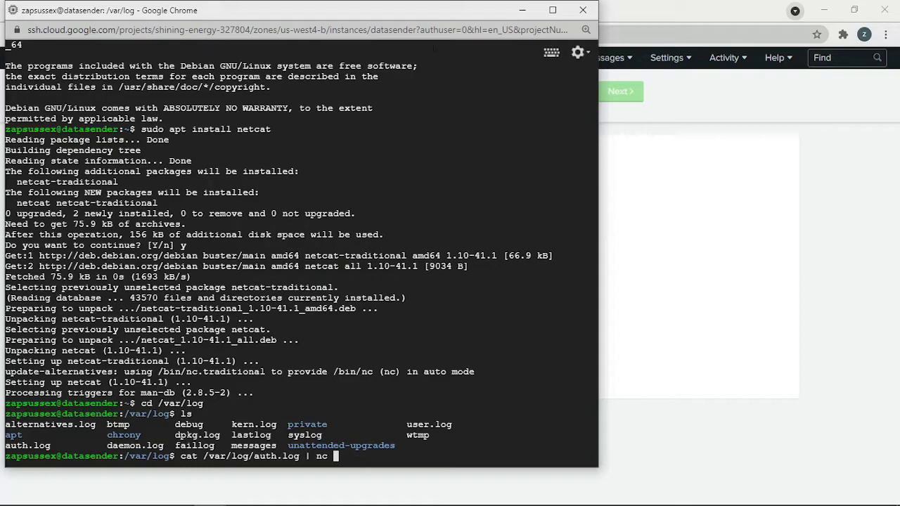
- Copy the splunk VM's external IP from the VM instances list into the datasender terminal
{"action": "left_click", "coordinate": [522, 10]}
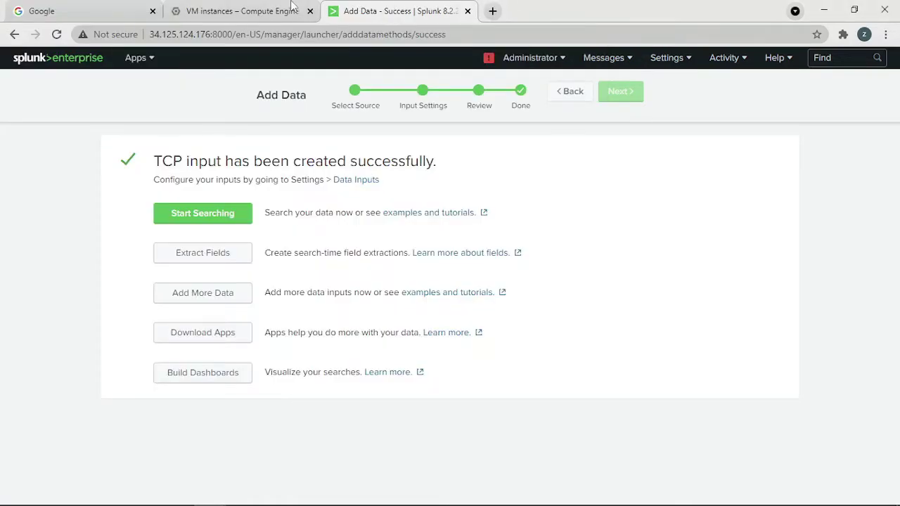
{"action": "left_click", "coordinate": [256, 7]}
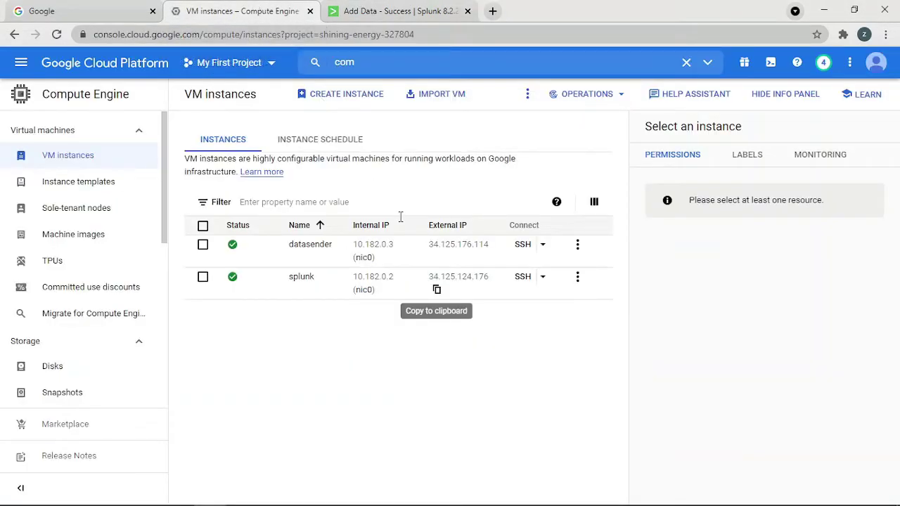
{"action": "left_click", "coordinate": [437, 290]}
{"action": "mouse_move", "coordinate": [422, 500]}
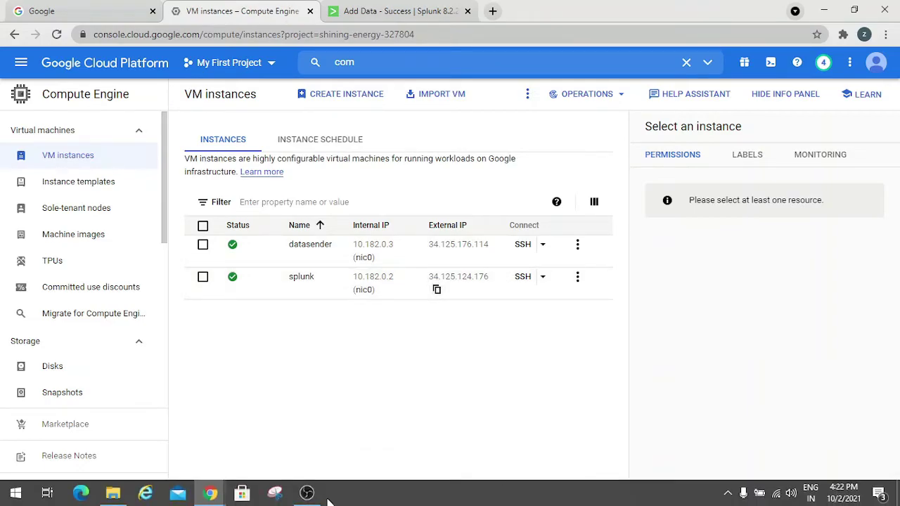
{"action": "mouse_move", "coordinate": [210, 493]}
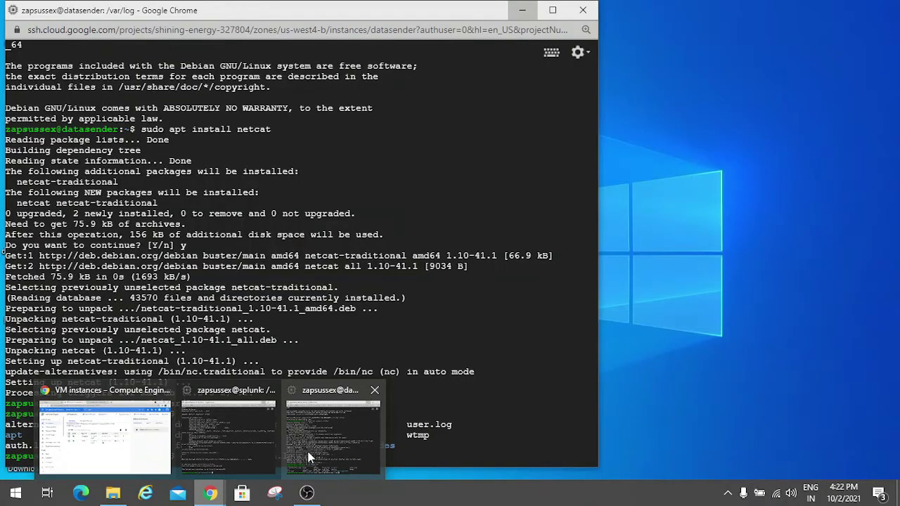
{"action": "left_click", "coordinate": [309, 458]}
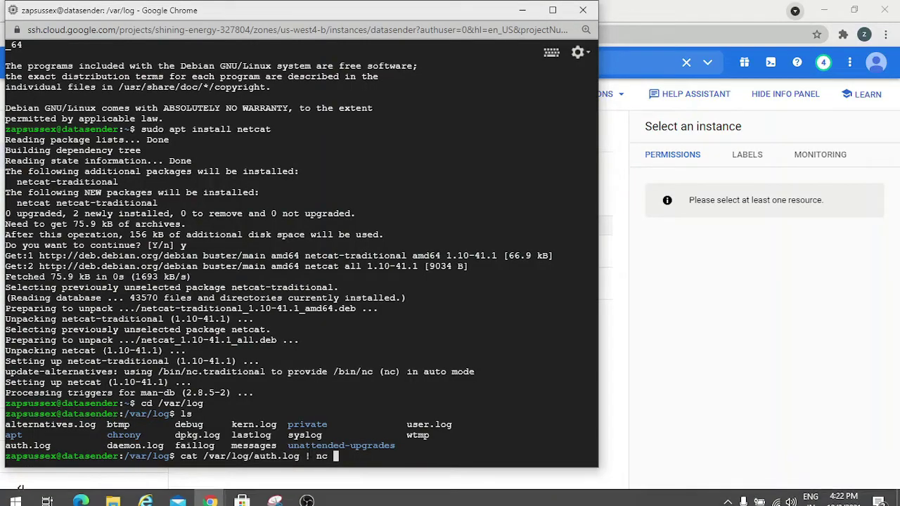
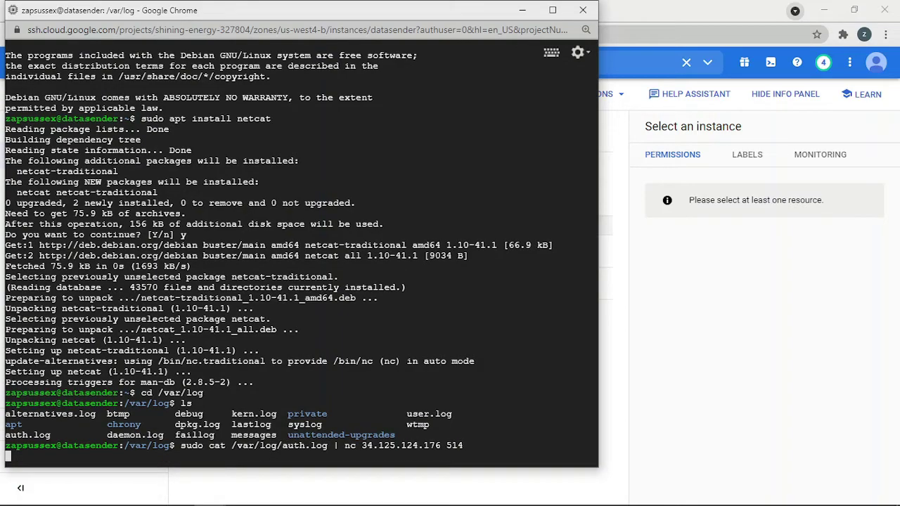
- Minimize the SSH terminal and return to Splunk's TCP input success page
{"action": "left_click", "coordinate": [522, 10]}
{"action": "left_click", "coordinate": [397, 12]}
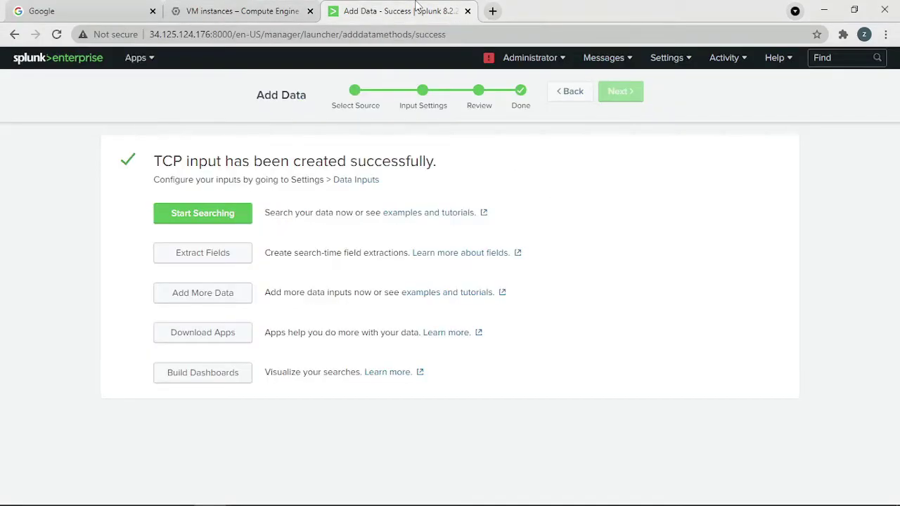
- Search the newly received tcp:514 data in logzz, confirming 41 datasender events, then view the VM instances list
{"action": "left_click", "coordinate": [215, 220]}
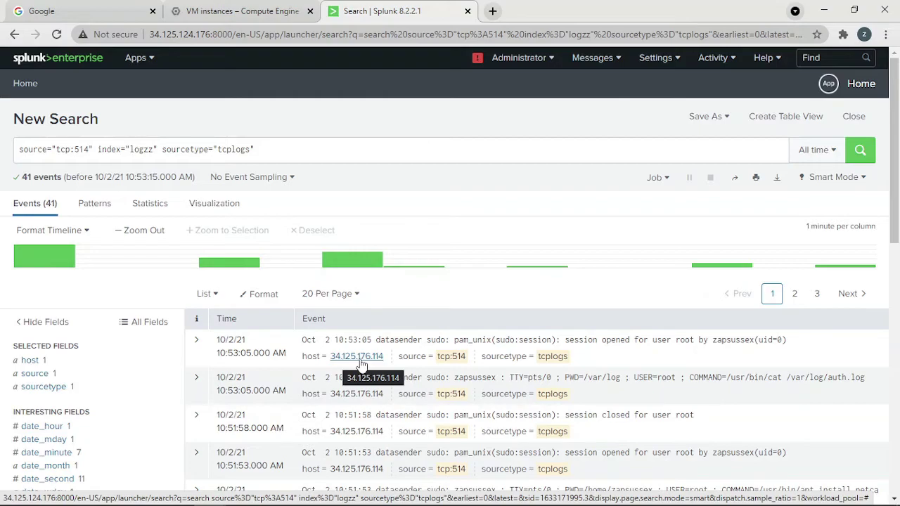
{"action": "left_click", "coordinate": [239, 10]}
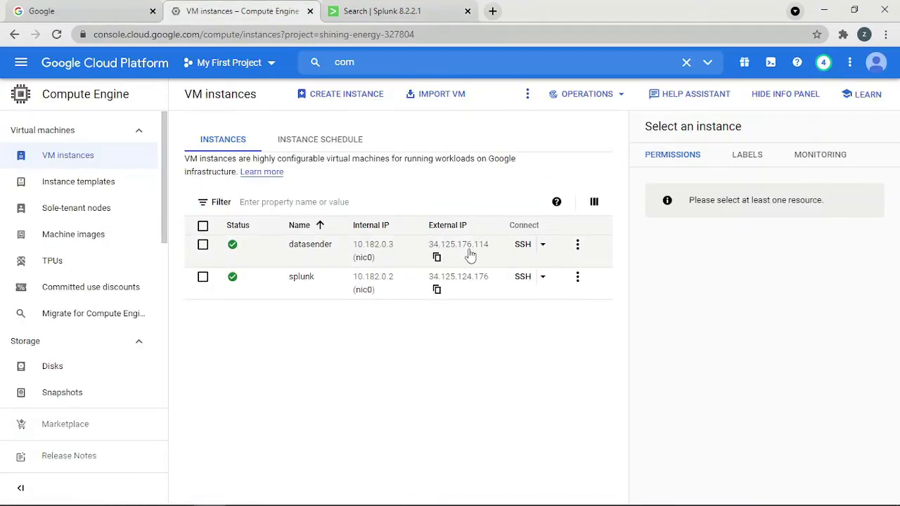
- Match datasender's external IP 34.125.176.114 to the events' host and return to the Splunk search results
{"action": "left_click", "coordinate": [422, 9]}
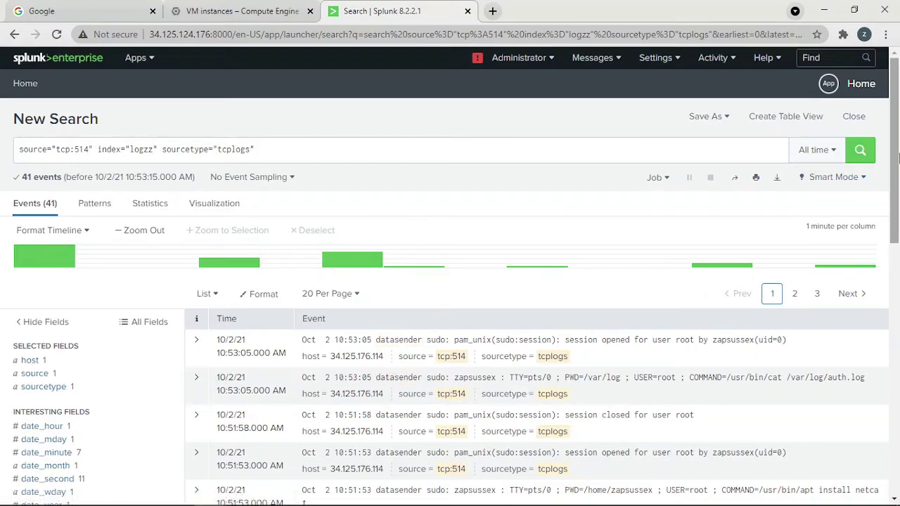
- Look through the 41 search results, return to the top, and open the Settings menu
{"action": "left_click_drag", "start_coordinate": [897, 159], "coordinate": [878, 216]}
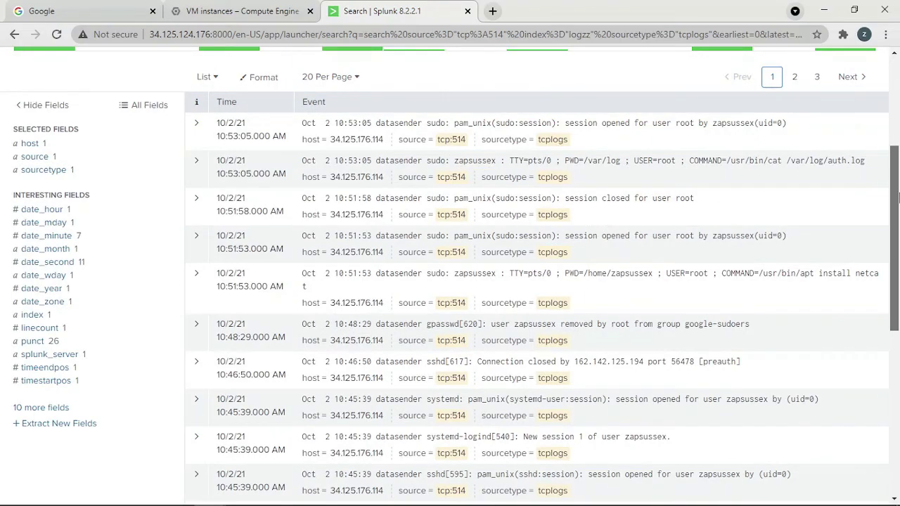
{"action": "left_click_drag", "start_coordinate": [897, 209], "coordinate": [897, 302]}
{"action": "scroll", "coordinate": [778, 71], "scroll_direction": "up", "scroll_amount": 10}
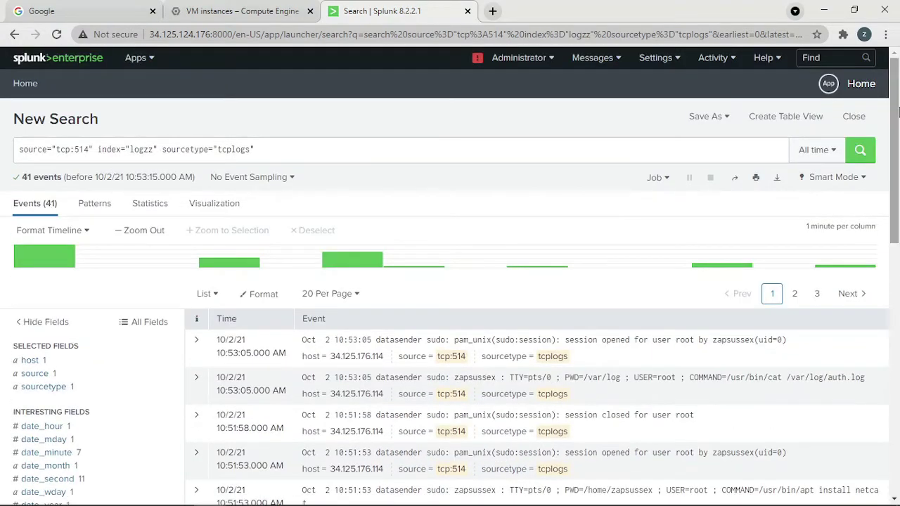
{"action": "left_click", "coordinate": [659, 60]}
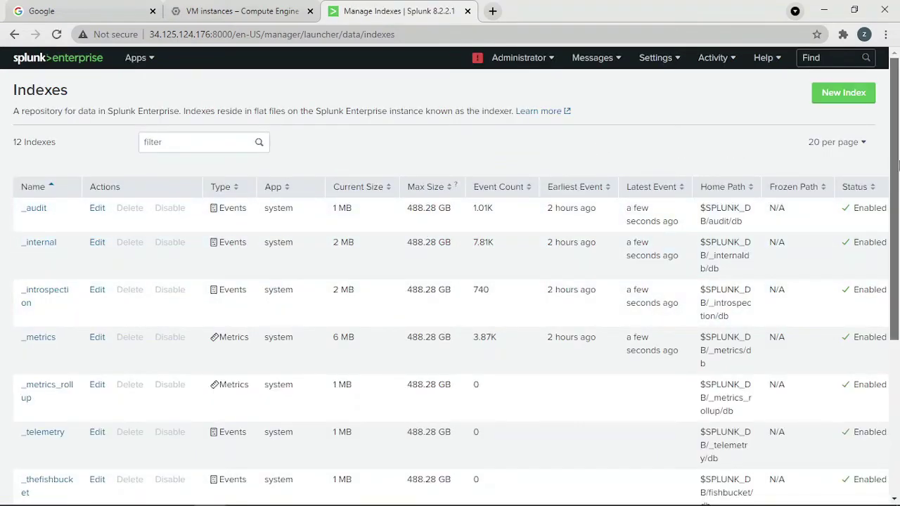
- Scroll the Indexes page to confirm logzz holds 41 events, then scroll back up
{"action": "left_click_drag", "start_coordinate": [898, 208], "coordinate": [898, 360]}
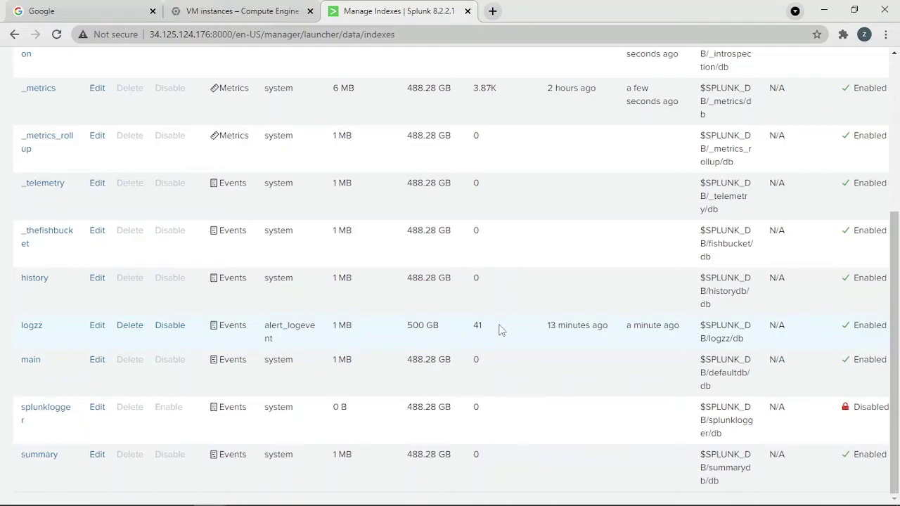
{"action": "left_click_drag", "start_coordinate": [894, 352], "coordinate": [894, 70]}
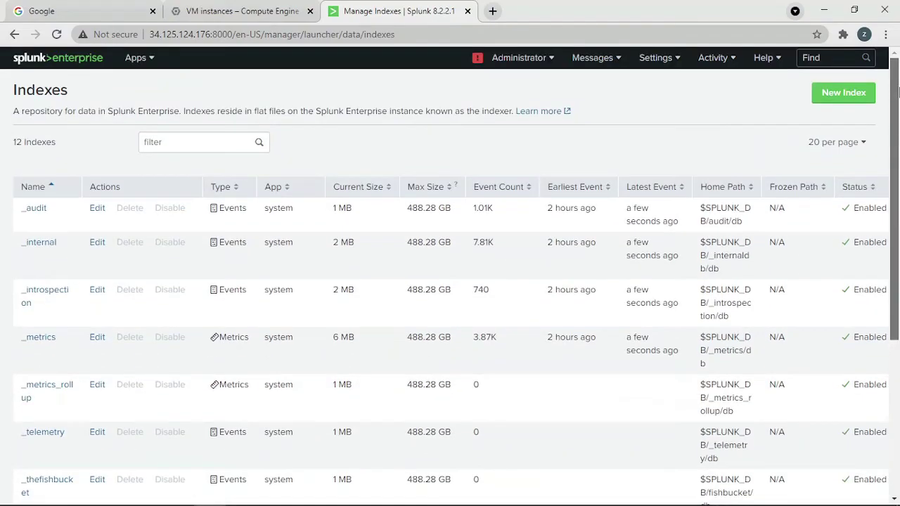
- Check Settings > Data inputs > TCP, confirming port 514 is enabled with source type tcplogs
{"action": "left_click", "coordinate": [653, 57]}
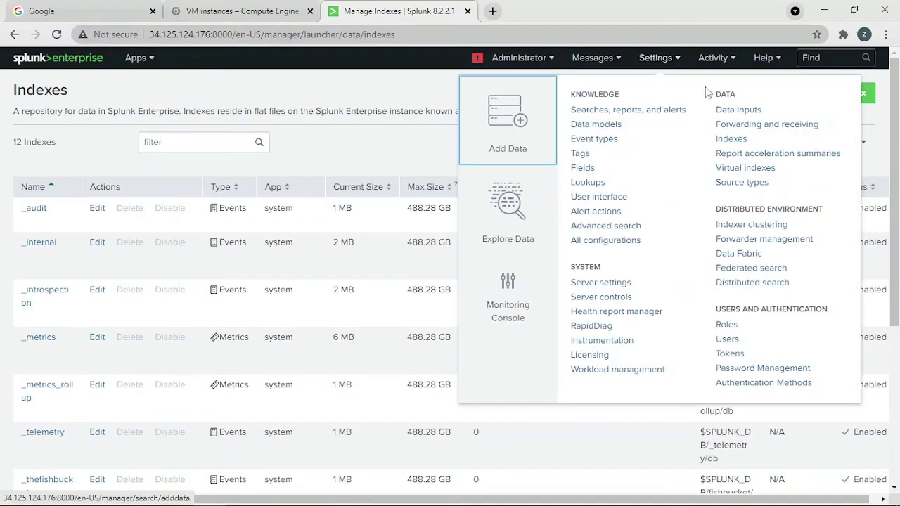
{"action": "left_click", "coordinate": [734, 111]}
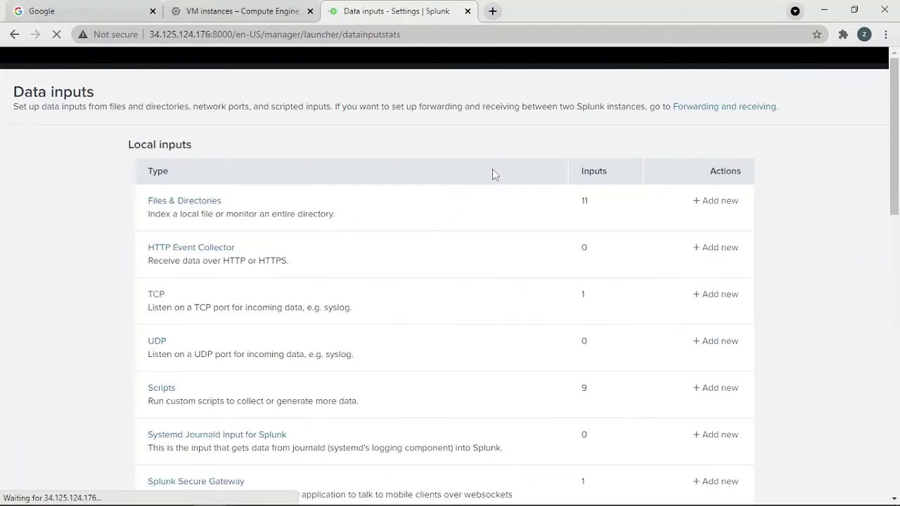
{"action": "left_click", "coordinate": [157, 294]}
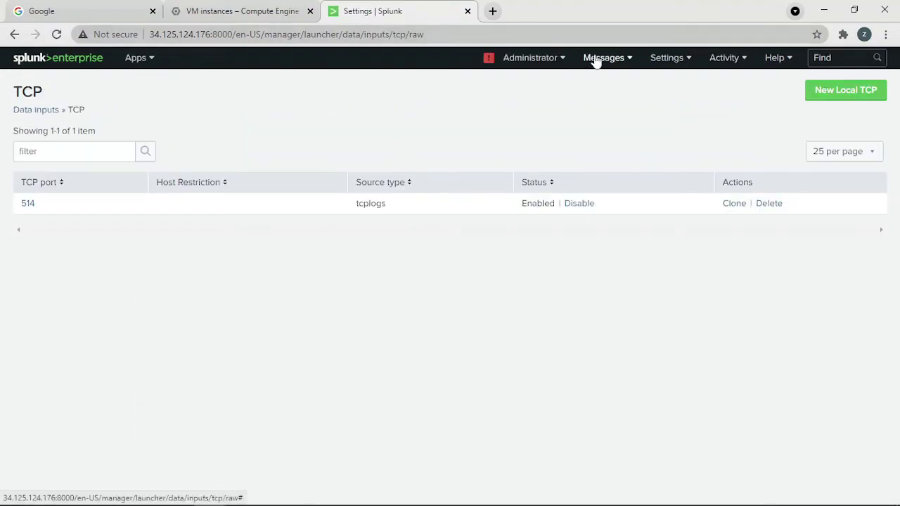
{"action": "left_click", "coordinate": [614, 61]}
{"action": "left_click", "coordinate": [669, 62]}
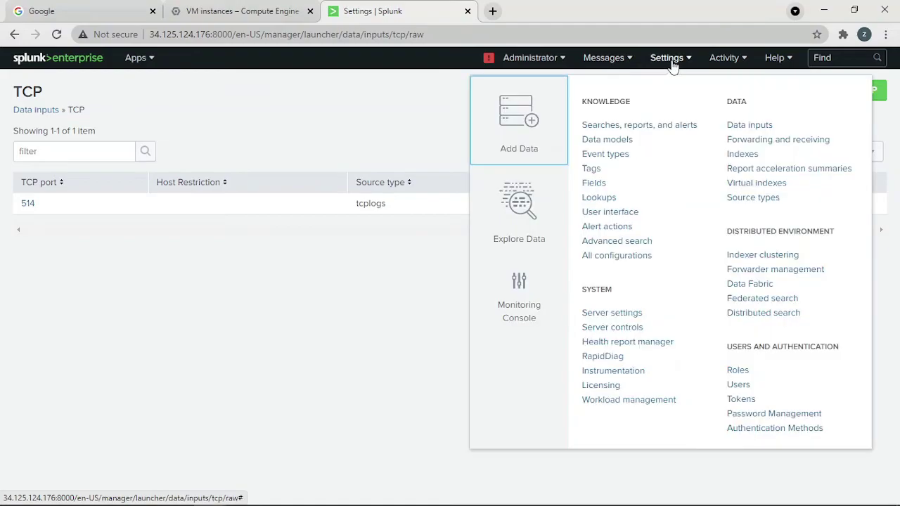
- Open Settings > Indexes and scroll to logzz, verifying 41 events and a 500 GB maximum
{"action": "left_click", "coordinate": [741, 153]}
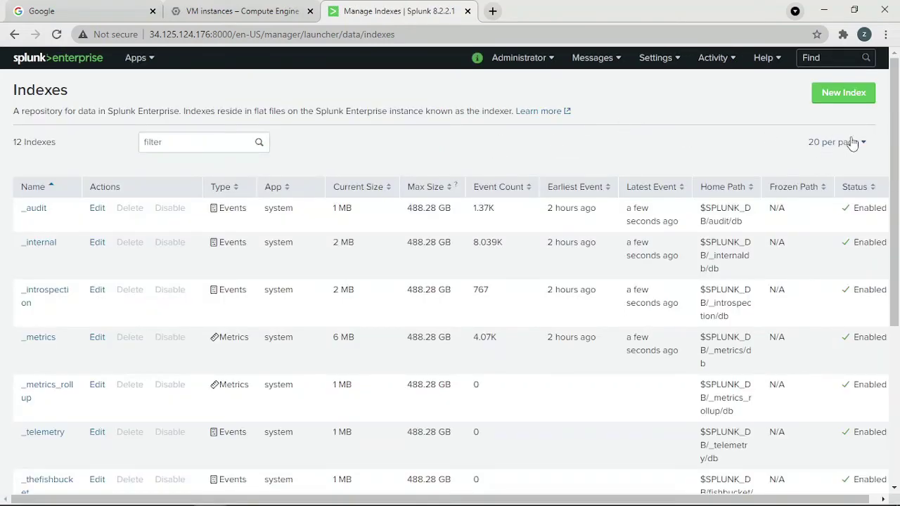
{"action": "left_click_drag", "start_coordinate": [896, 189], "coordinate": [898, 347]}
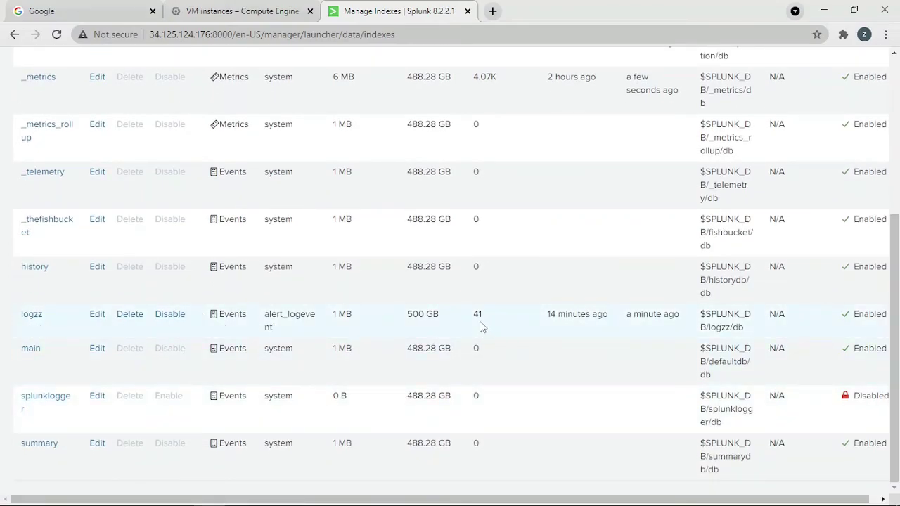
{"action": "left_click", "coordinate": [255, 10]}
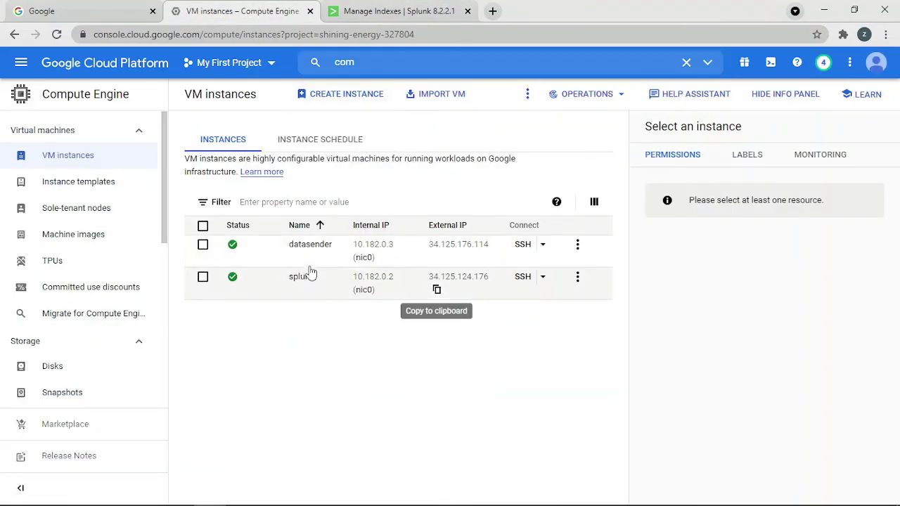
{"action": "left_click", "coordinate": [383, 9]}
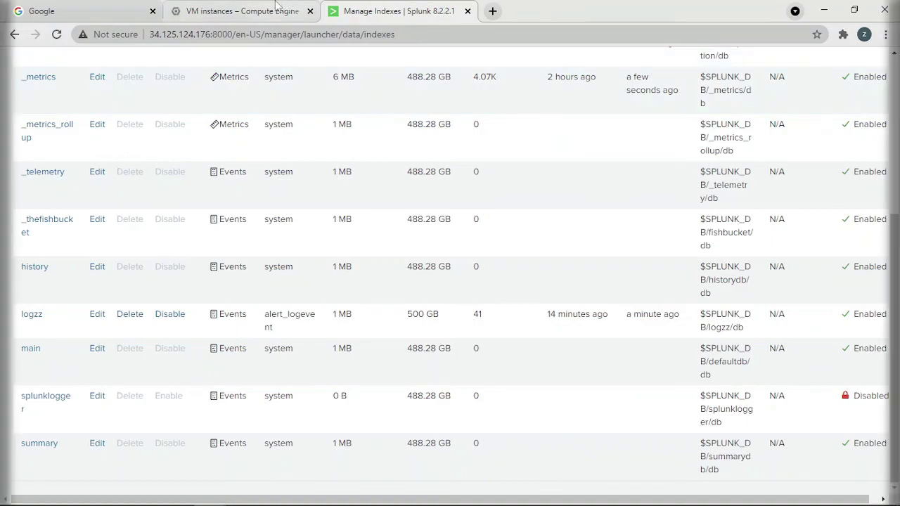